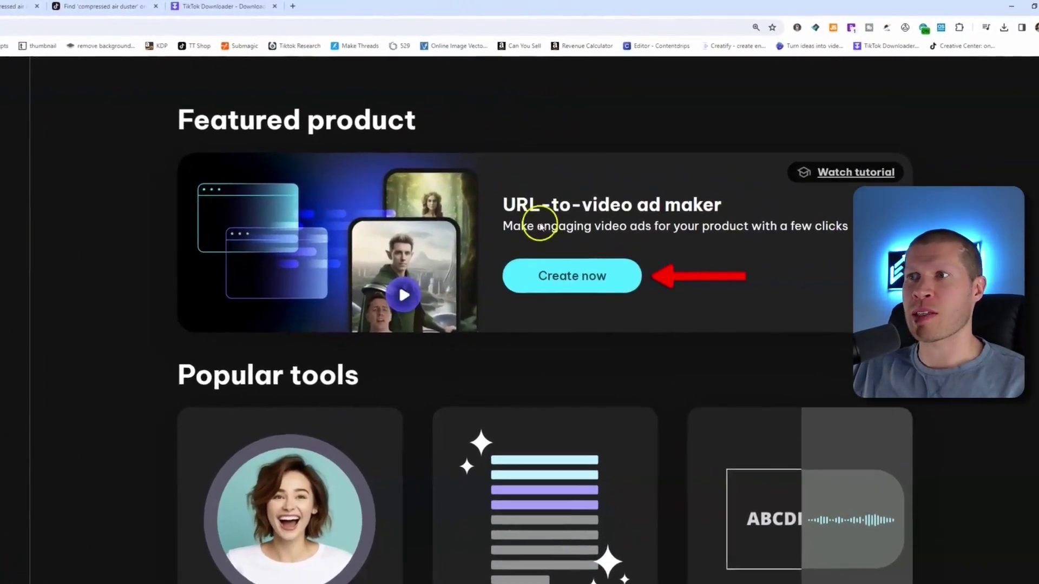
Start a URL-to-video product ad, leave the product link empty, and go to the Amazon air duster results
left_click(538, 277)
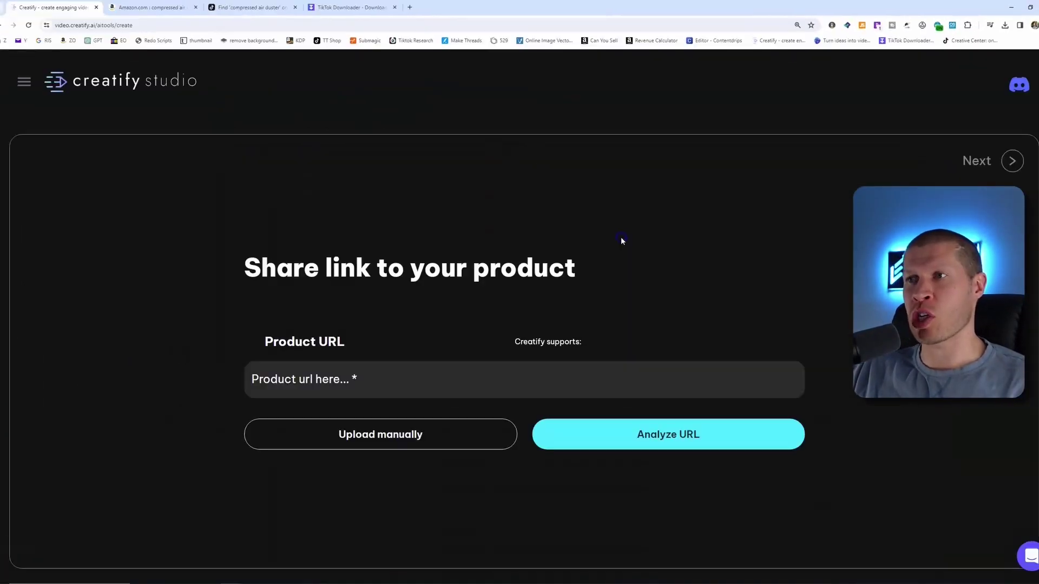
left_click(549, 382)
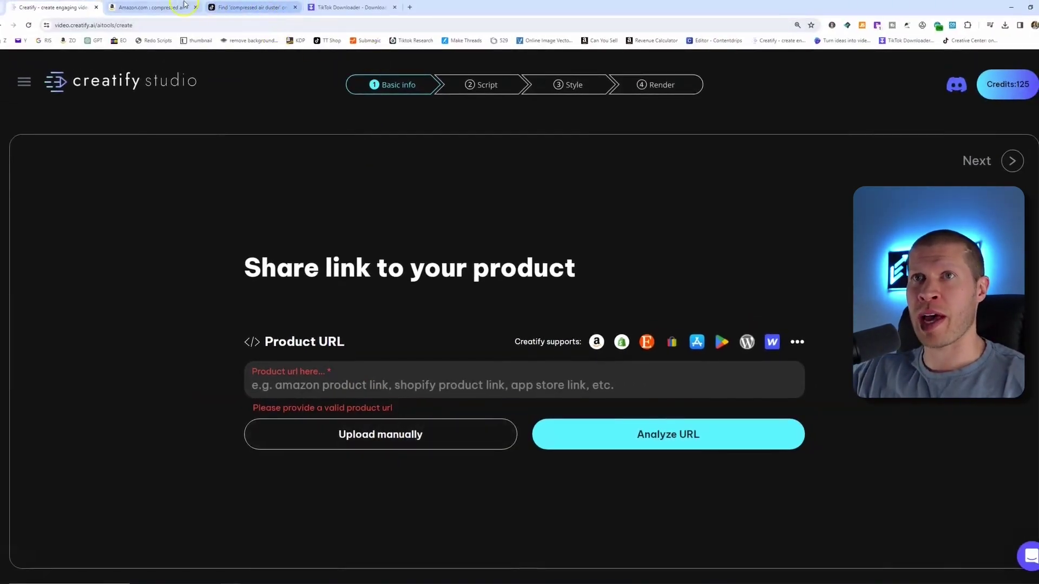
left_click(178, 5)
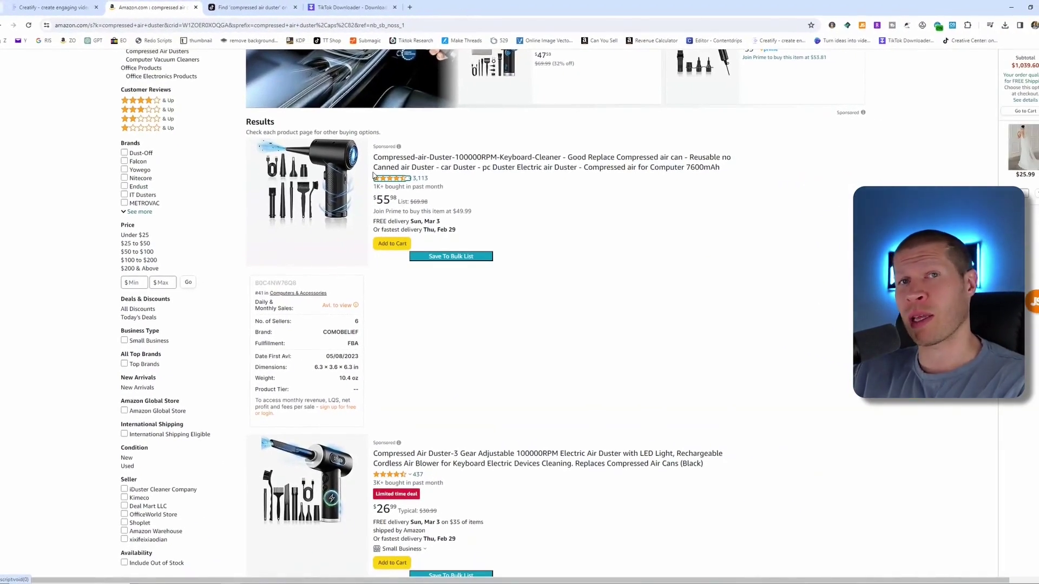
Scroll down and back up through TikTok's 'compressed air duster' video results
left_click(249, 8)
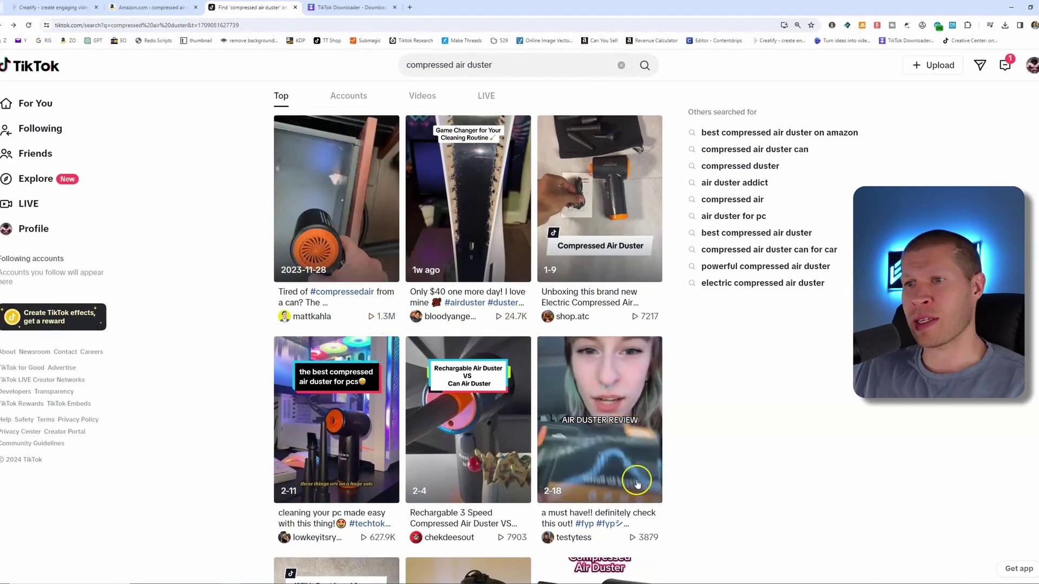
scroll(448, 458, "down", 2)
scroll(411, 454, "down", 5)
scroll(657, 428, "down", 6)
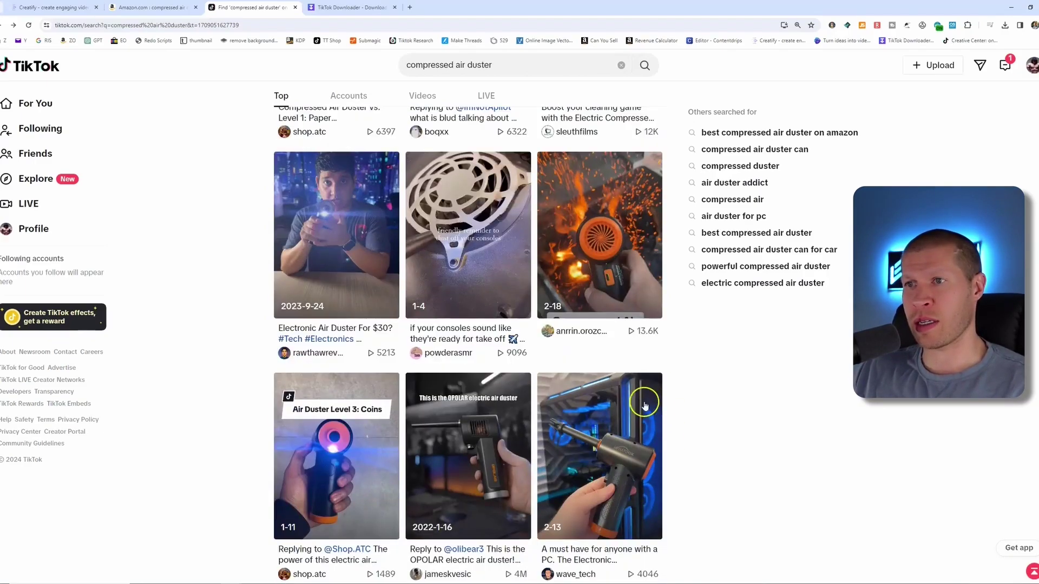
scroll(662, 331, "down", 3)
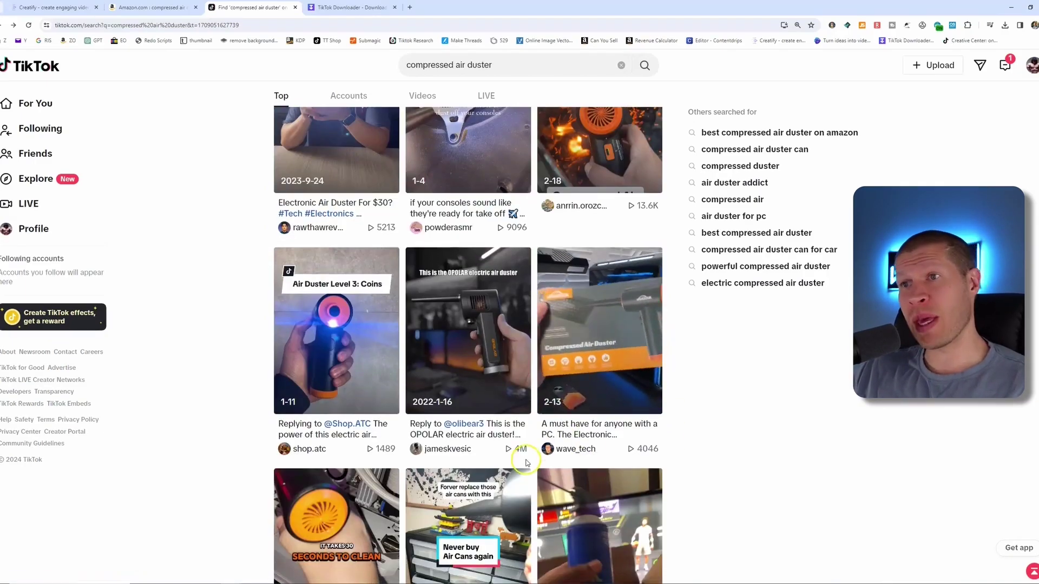
scroll(814, 325, "up", 6)
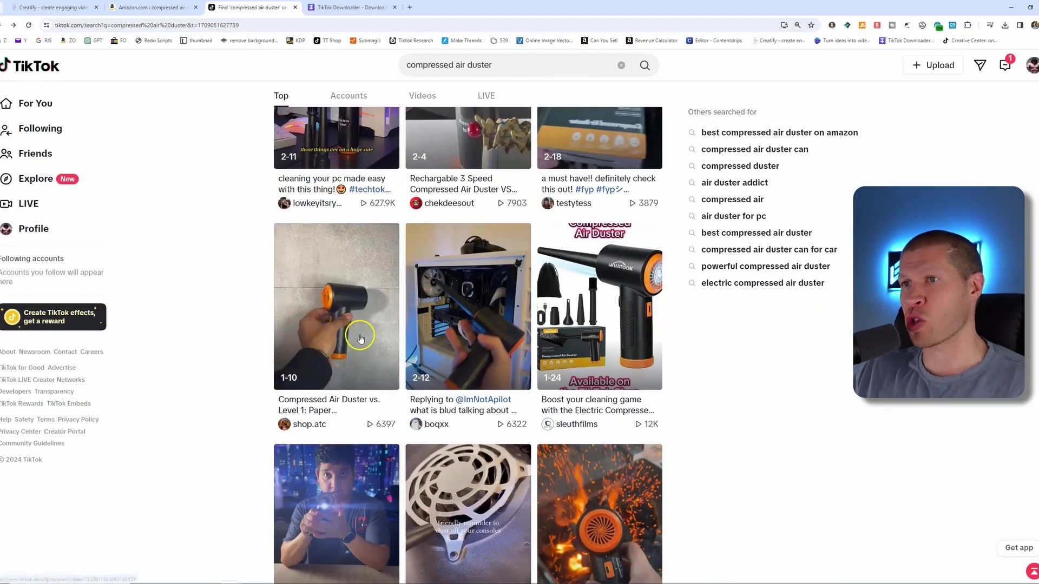
scroll(395, 313, "up", 2)
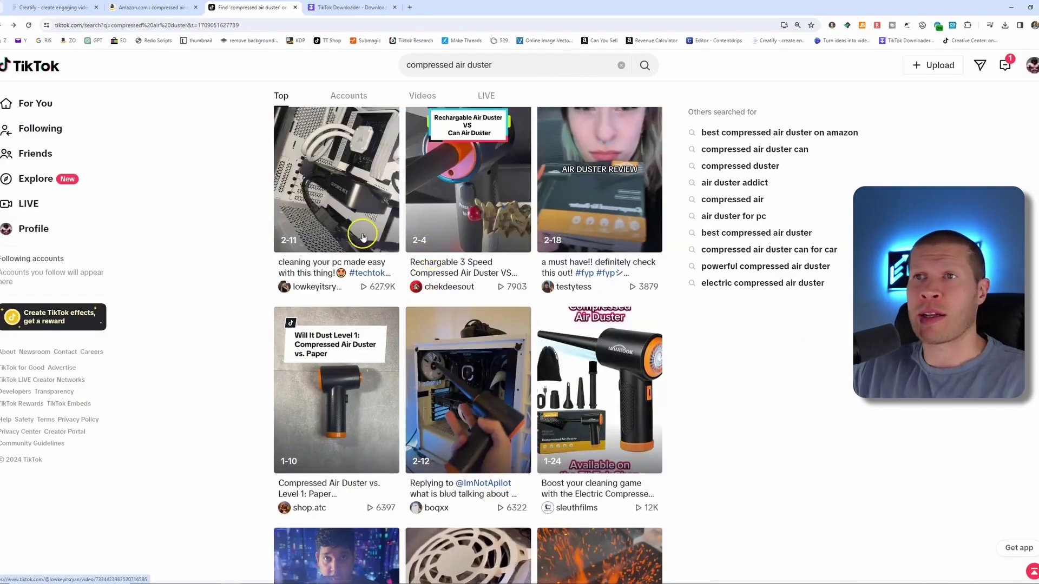
scroll(361, 234, "up", 2)
scroll(363, 236, "up", 4)
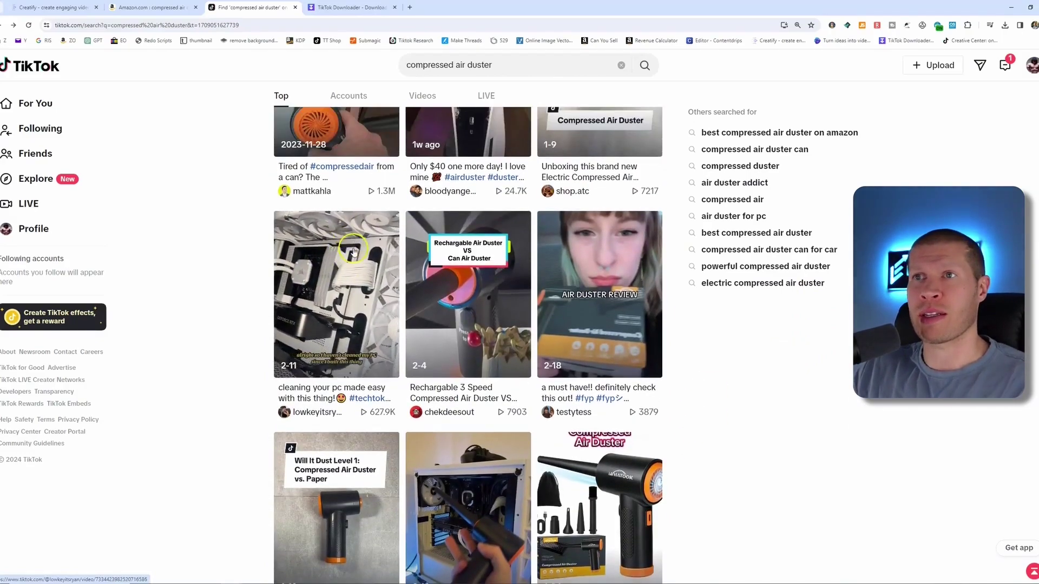
Download the top-left air duster TikTok video through ssstik.io without a watermark
left_click(341, 216)
left_click(349, 7)
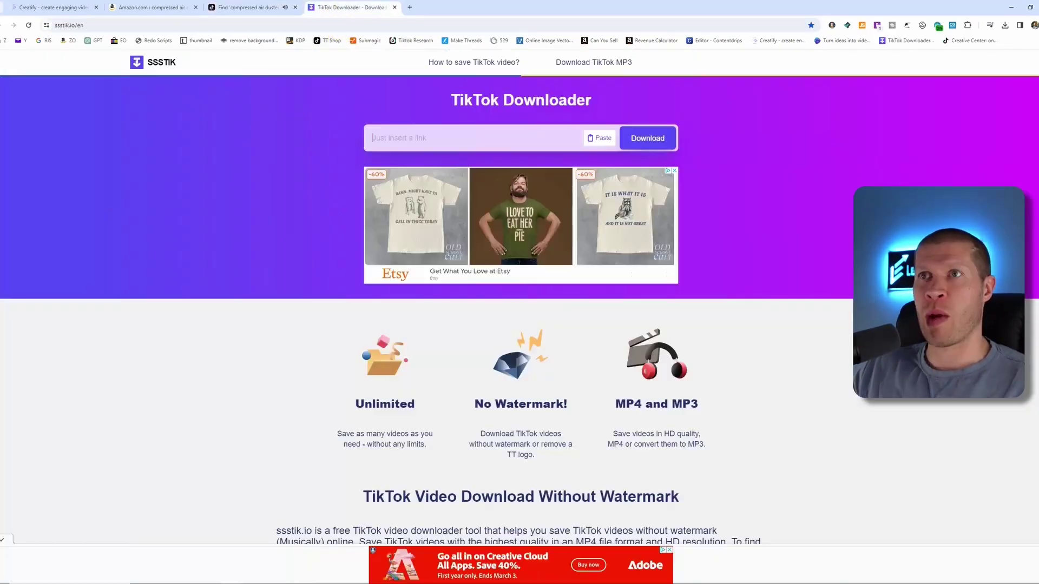
left_click(440, 143)
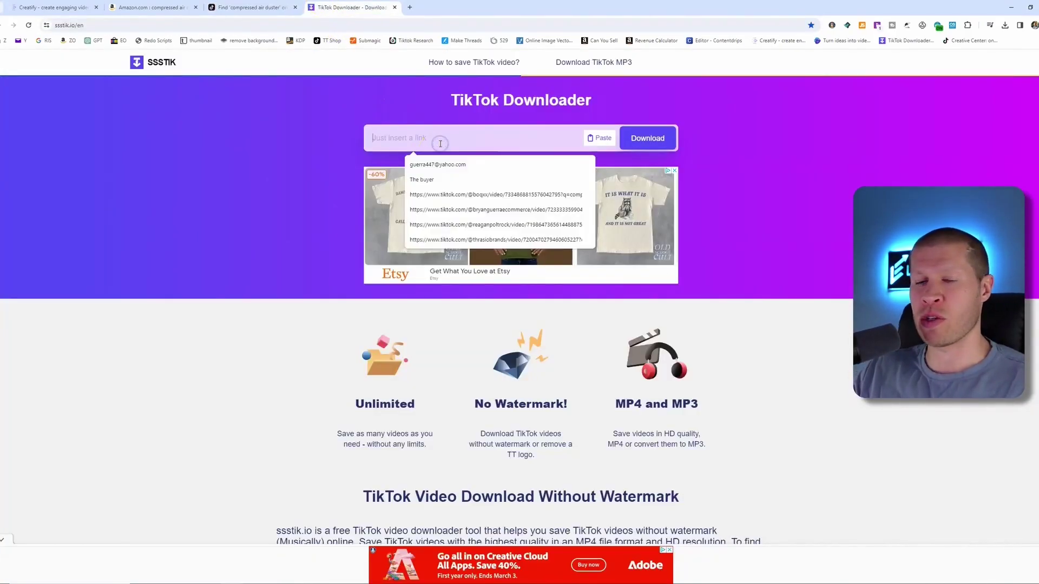
key("ctrl+v")
left_click(652, 139)
left_click(634, 230)
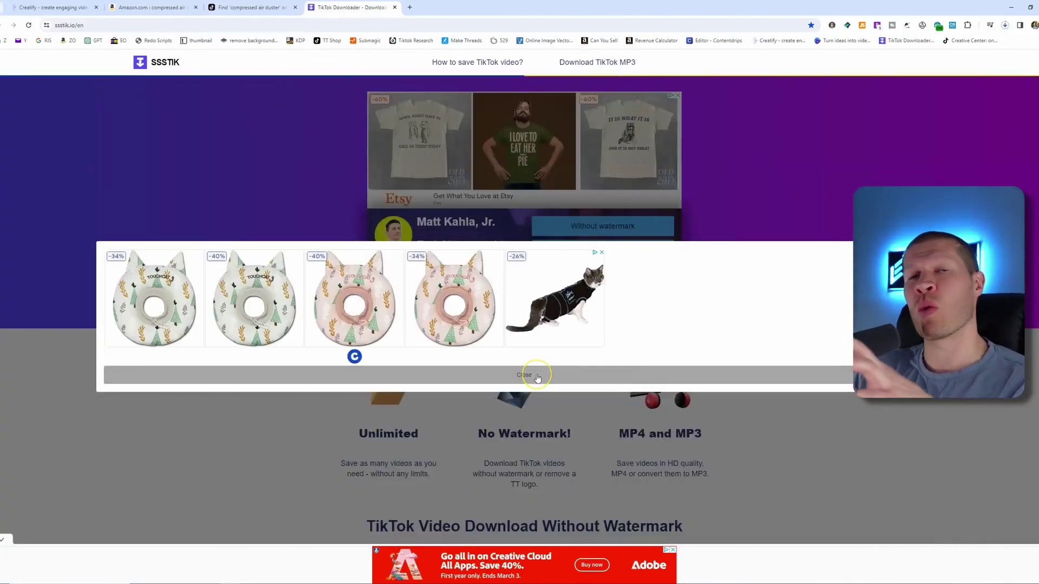
Dismiss the download-page ad and close the TikTok video, back to the results
left_click(537, 378)
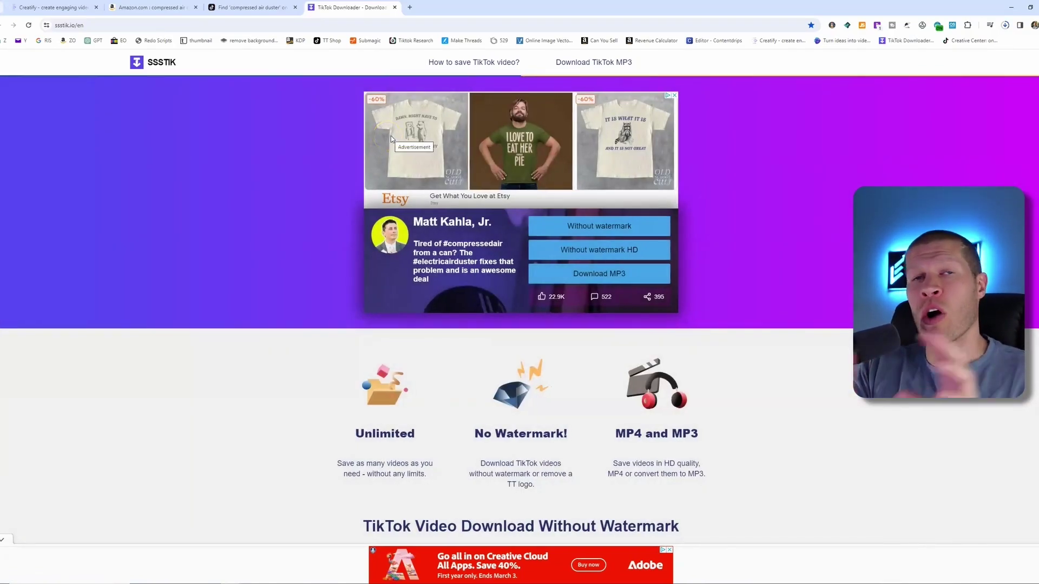
key("ctrl+shift+Tab")
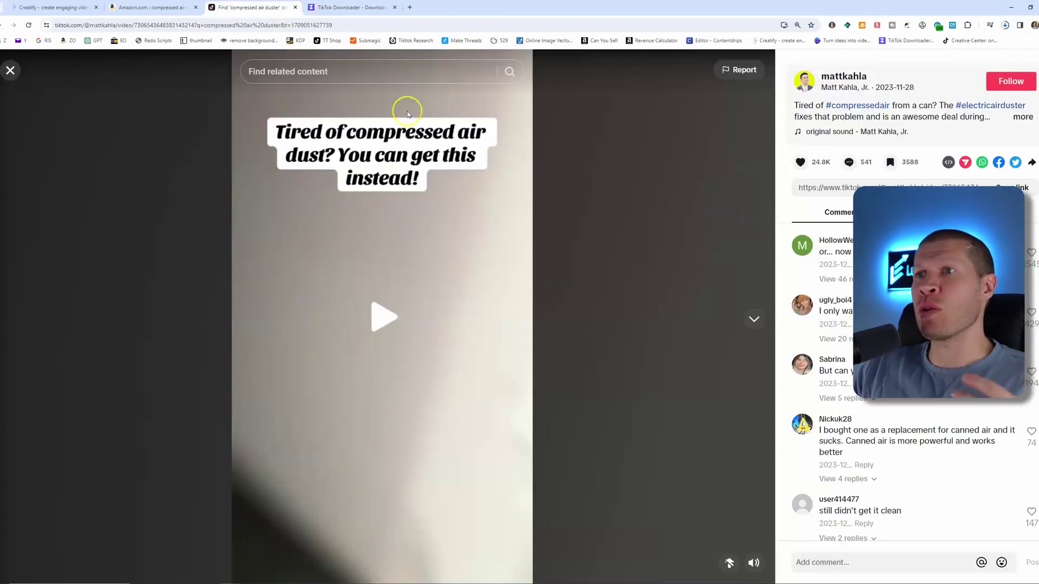
left_click(16, 74)
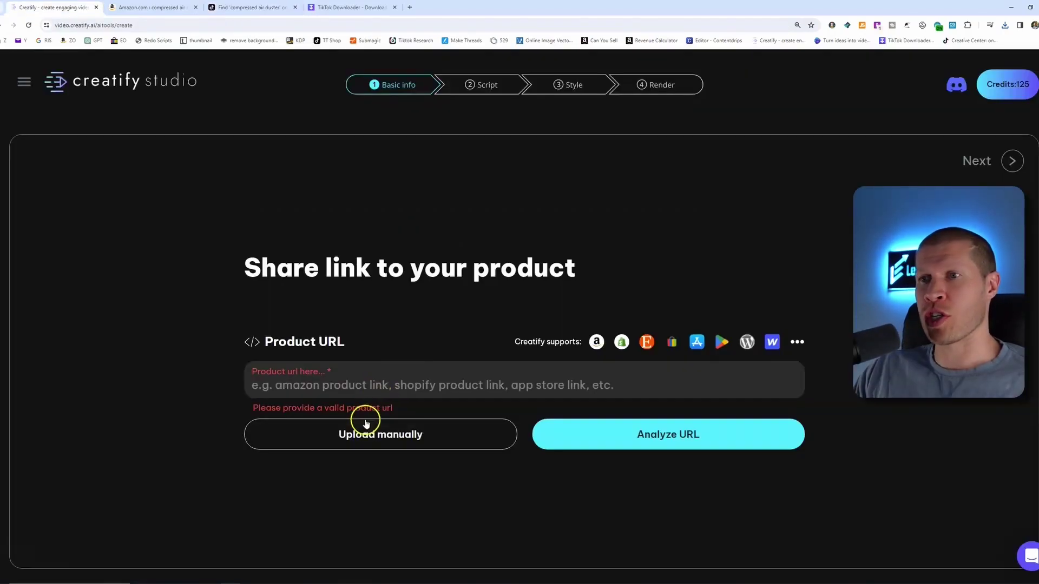
Choose manual media upload, cancel the file picker without uploading, and return to the Amazon results
left_click(364, 425)
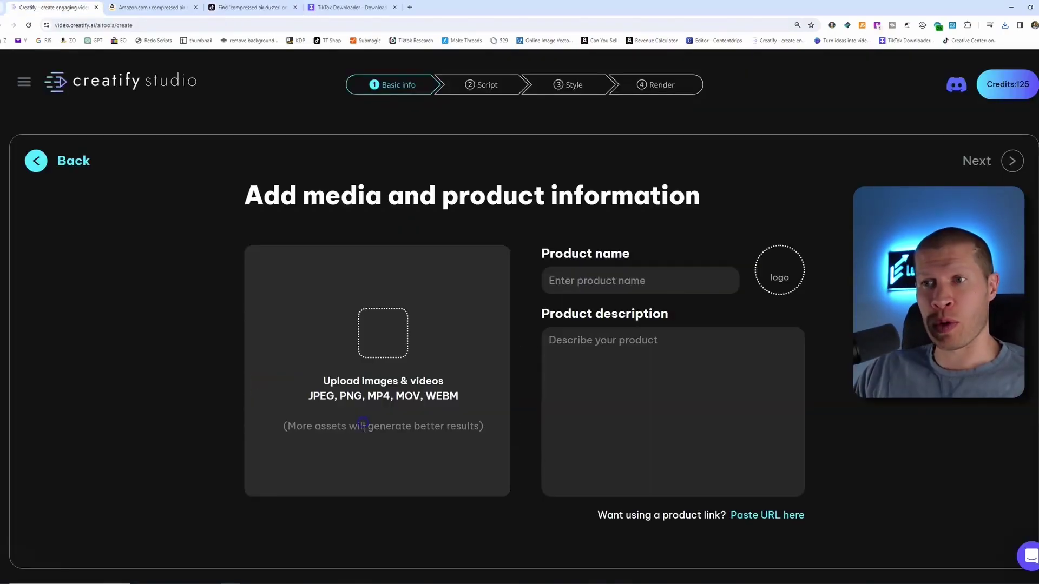
left_click(374, 346)
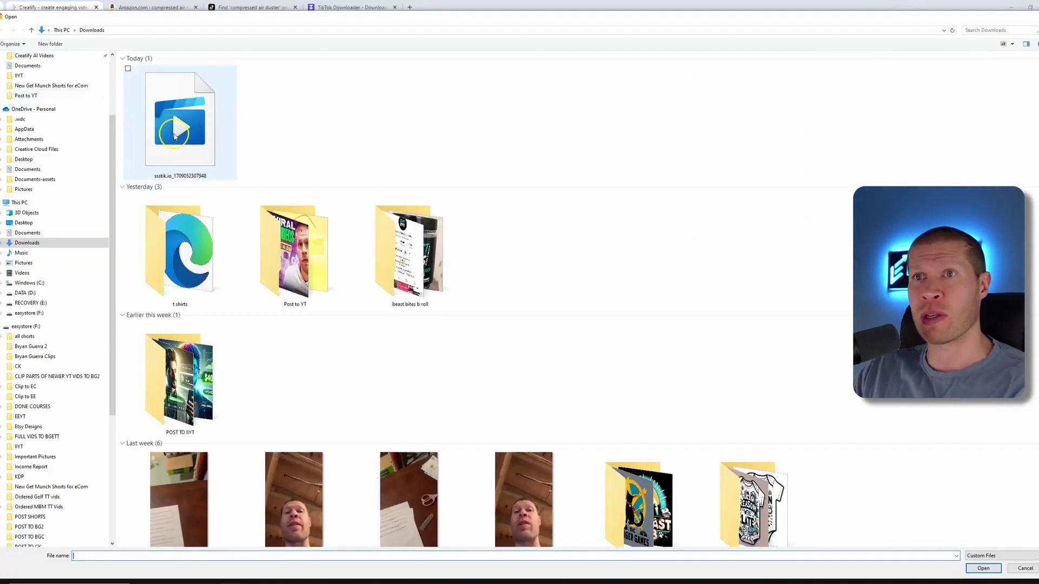
left_click(1006, 18)
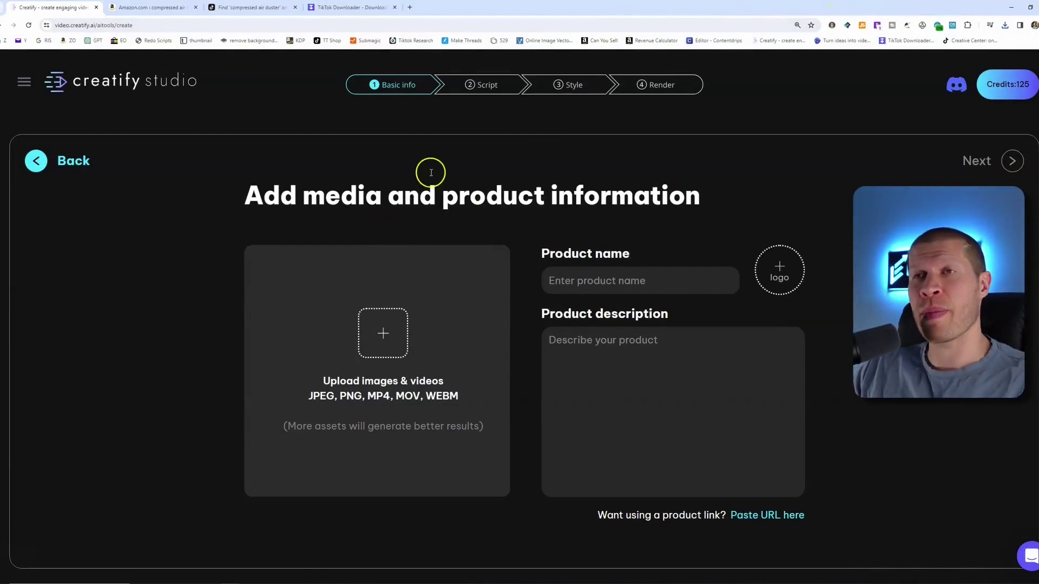
key("ctrl+Tab")
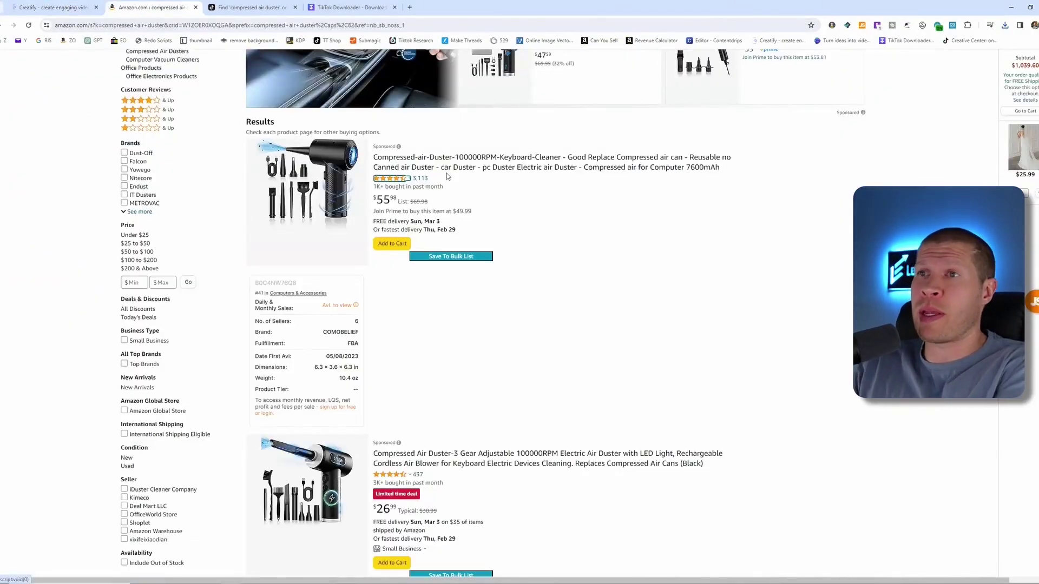
Open the first listing, the COMOBELIEF compressed air duster product page
left_click(468, 162)
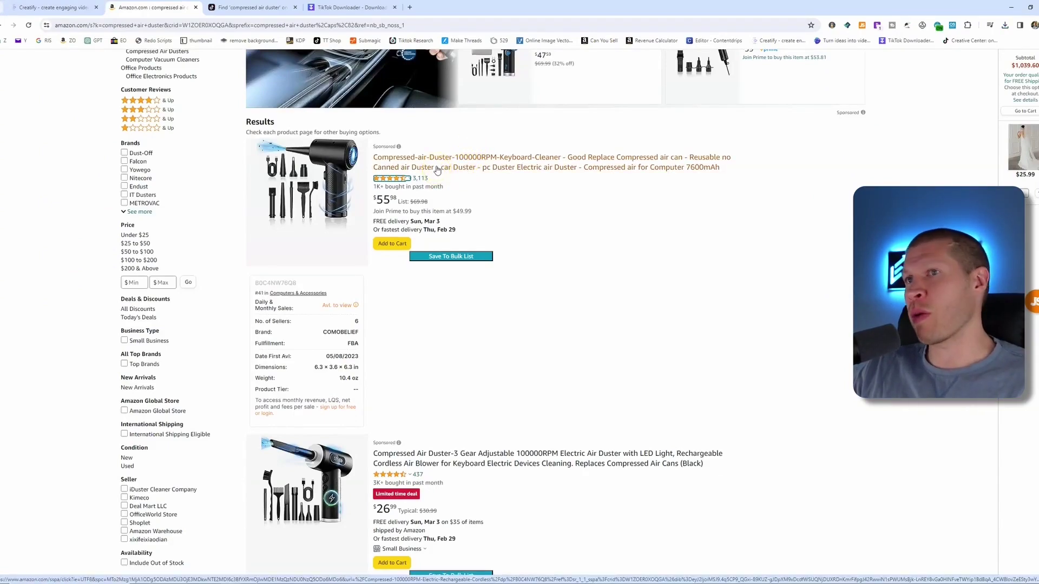
left_click(439, 184)
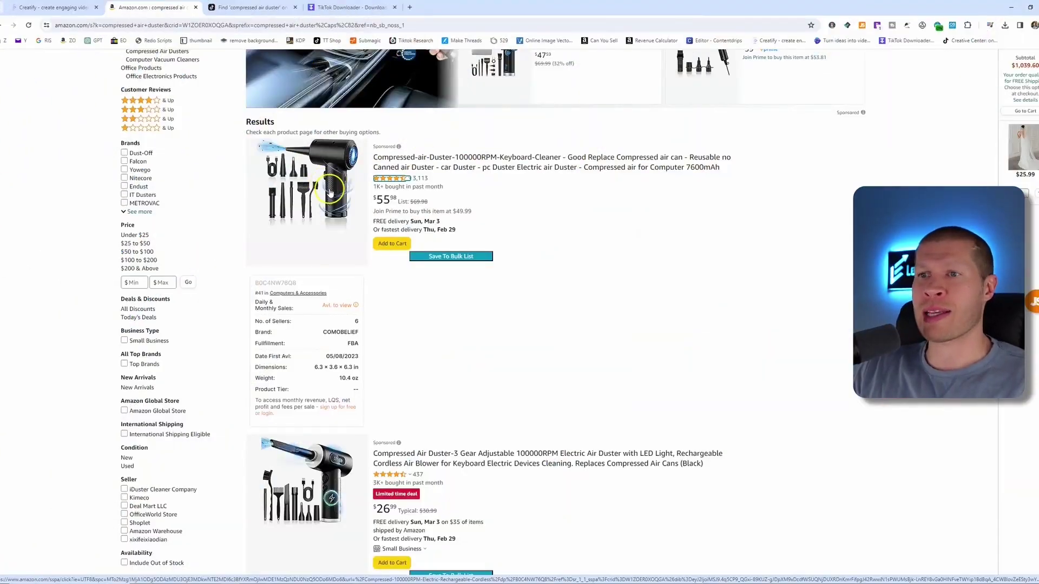
left_click(330, 192)
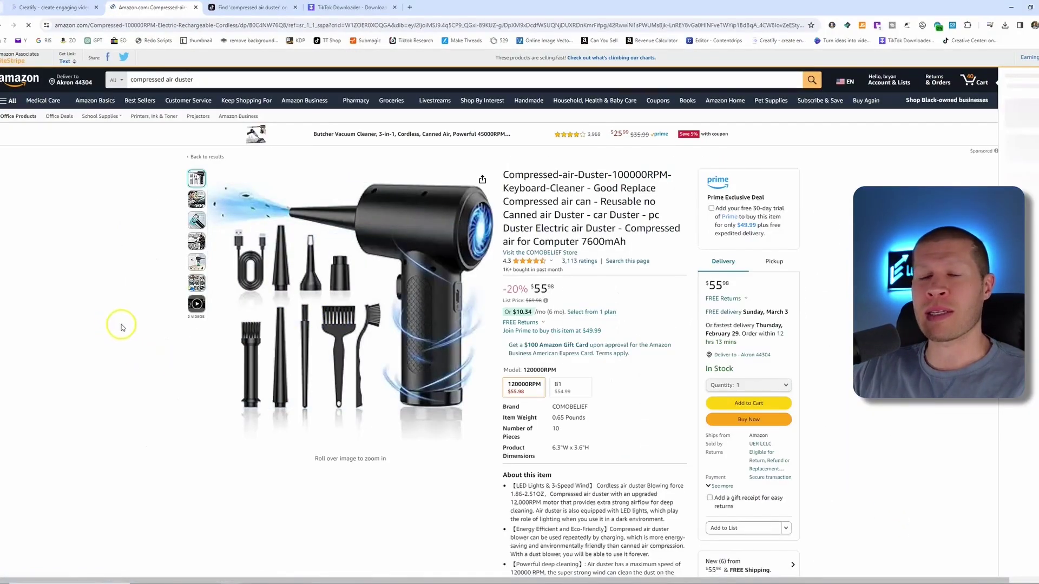
mouse_move(196, 304)
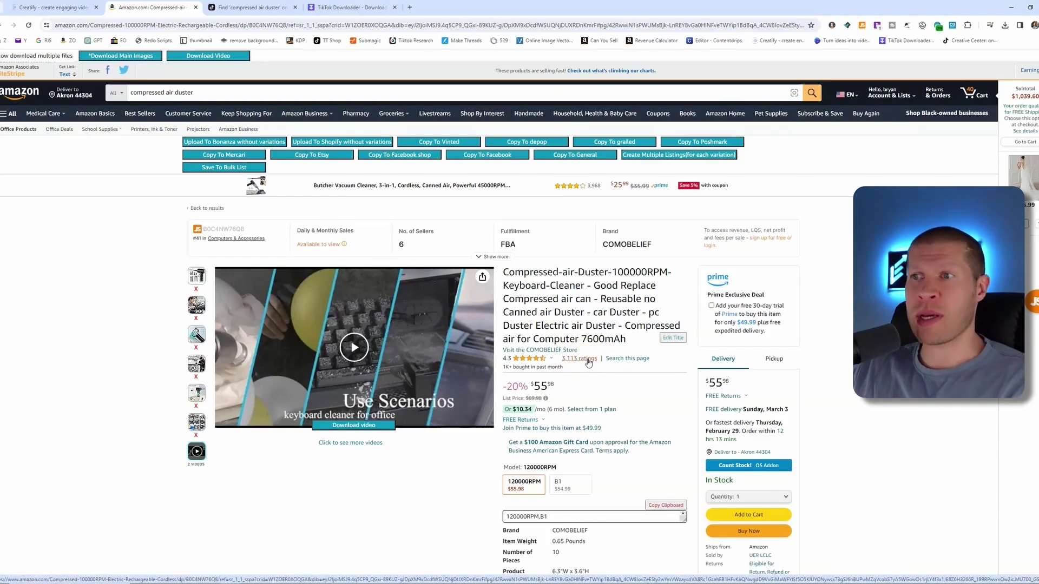
View the listing's product videos, then copy its page address and return to Creatify
left_click(197, 452)
left_click(362, 381)
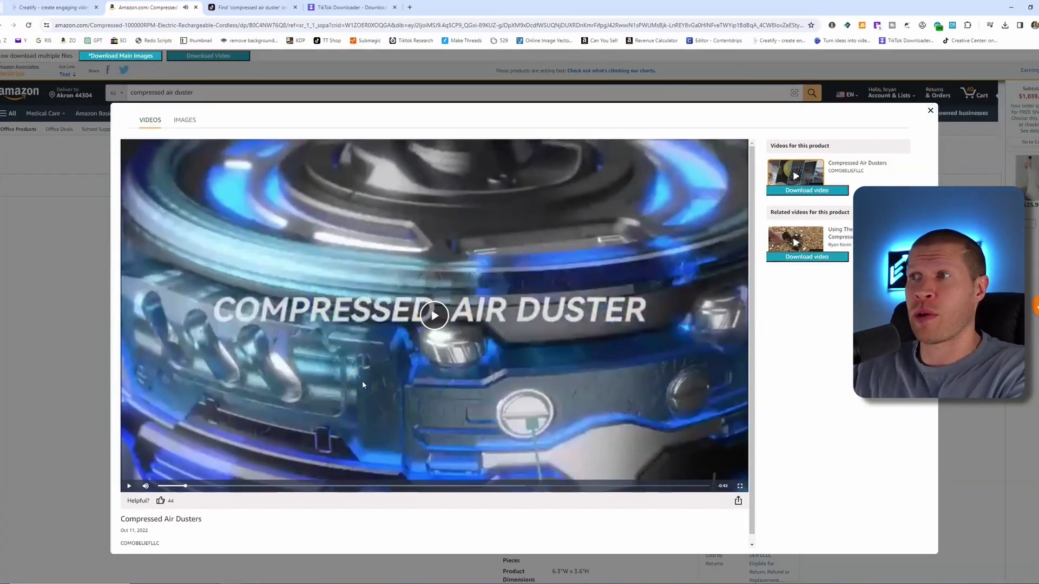
key("Escape")
left_click(243, 27)
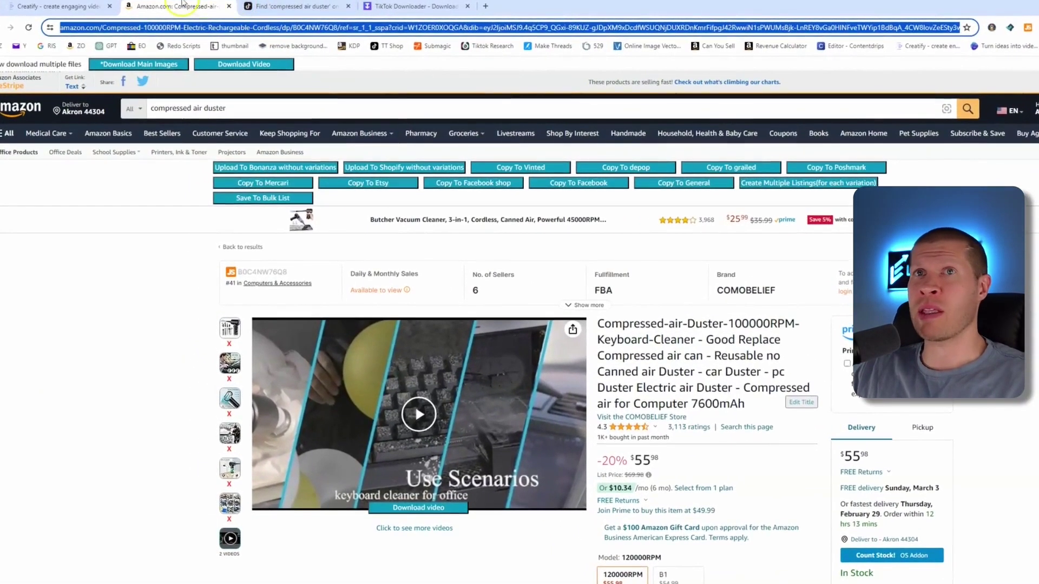
left_click(100, 8)
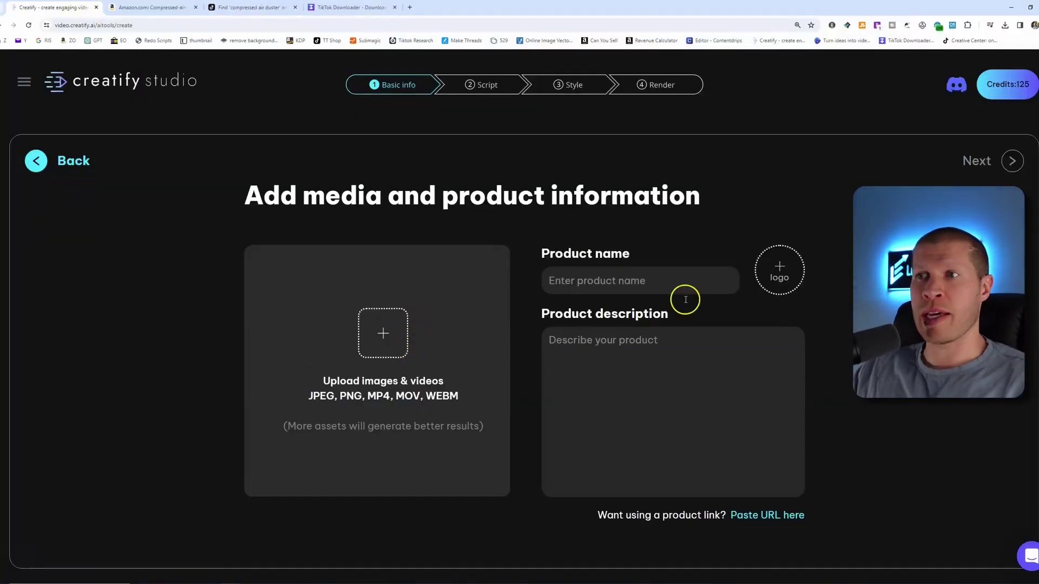
Paste the Amazon air duster URL into Product URL and analyze it to pull in product details
left_click(36, 159)
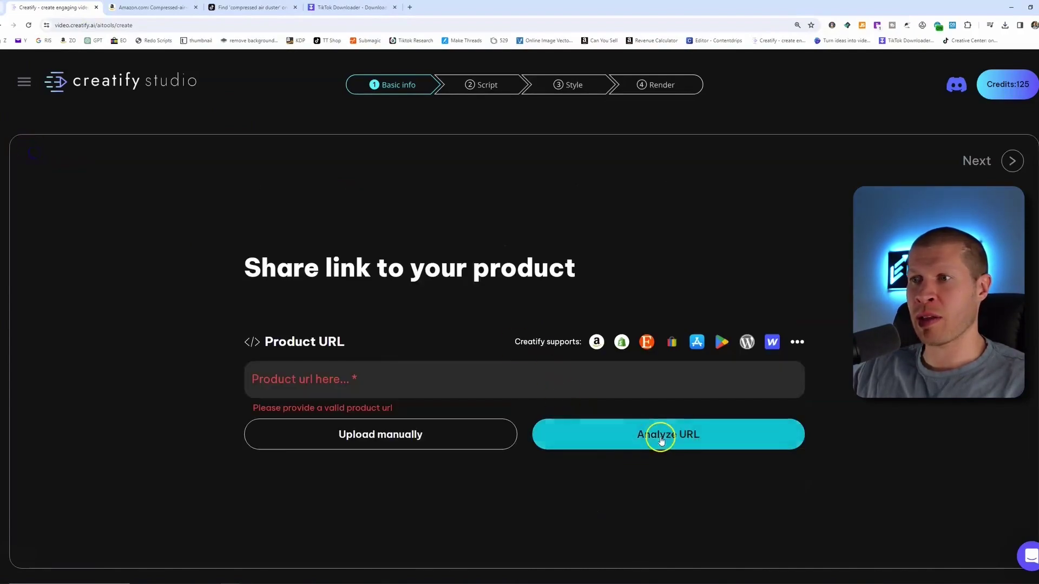
left_click(601, 373)
key("ctrl+v")
left_click(615, 433)
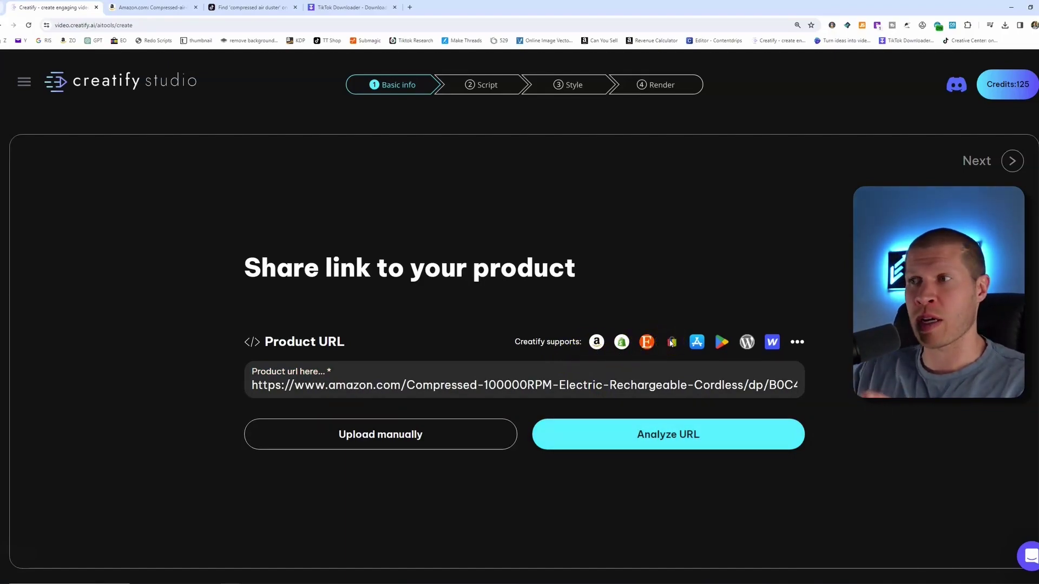
left_click(668, 433)
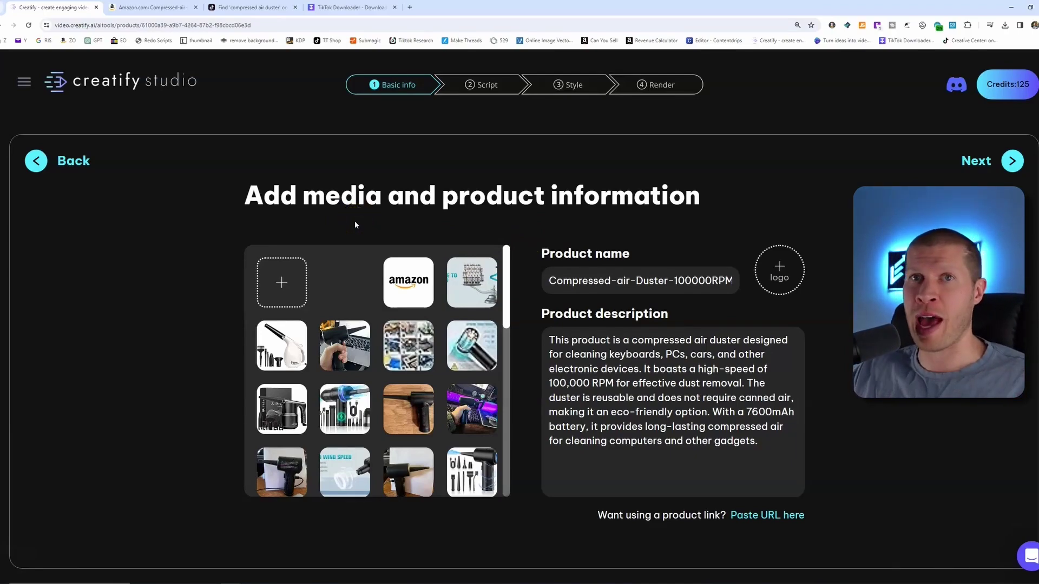
Scroll through the Fulljion Compressed Air Duster's description and media files, including video clips
scroll(362, 351, "down", 5)
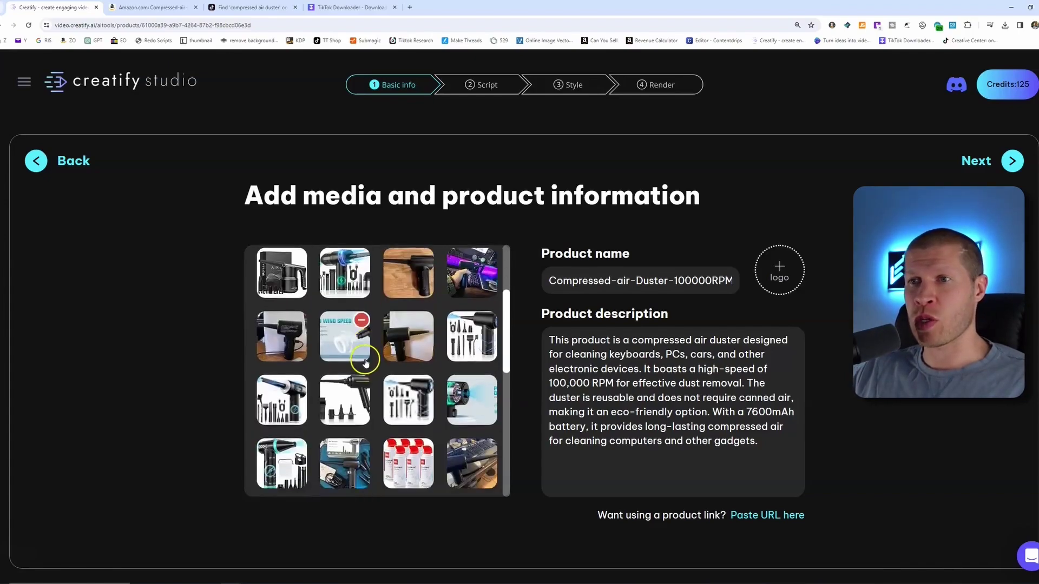
scroll(364, 371, "down", 1)
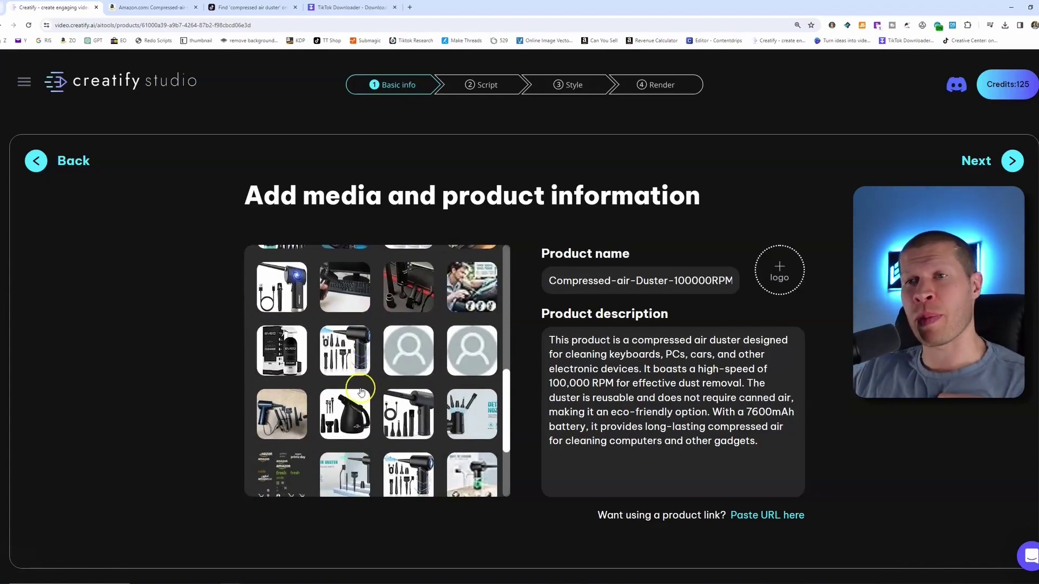
scroll(360, 379, "down", 2)
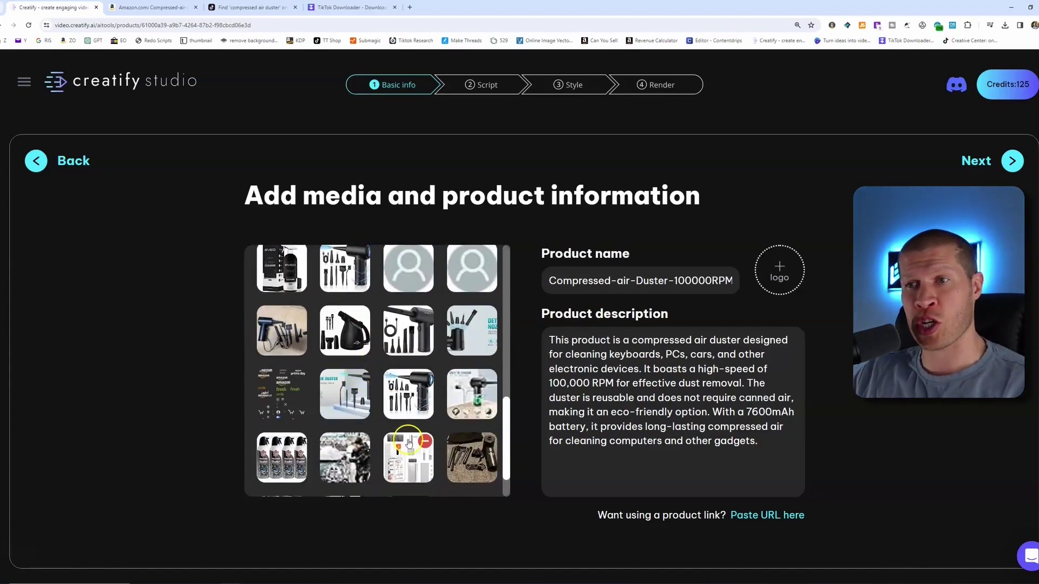
scroll(408, 420, "down", 1)
scroll(390, 403, "up", 5)
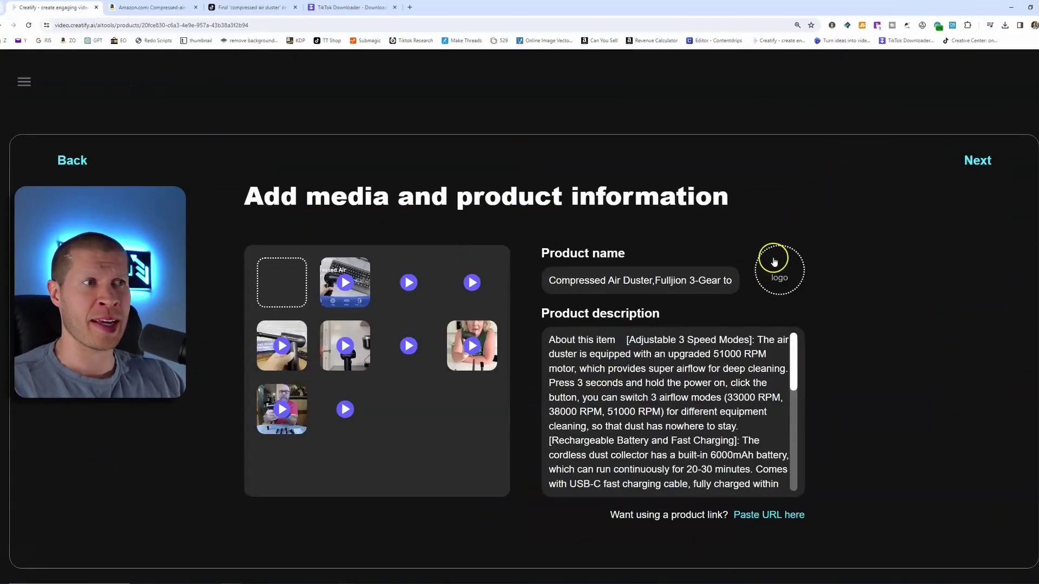
Create a video from the Fulljion product, keeping the 9:16 vertical aspect ratio
left_click(977, 160)
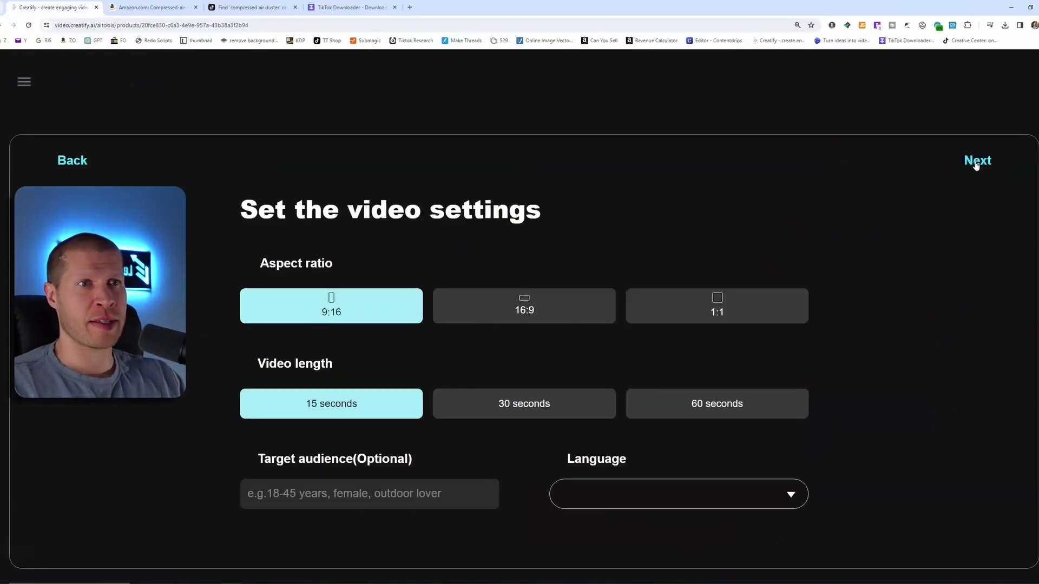
left_click(311, 314)
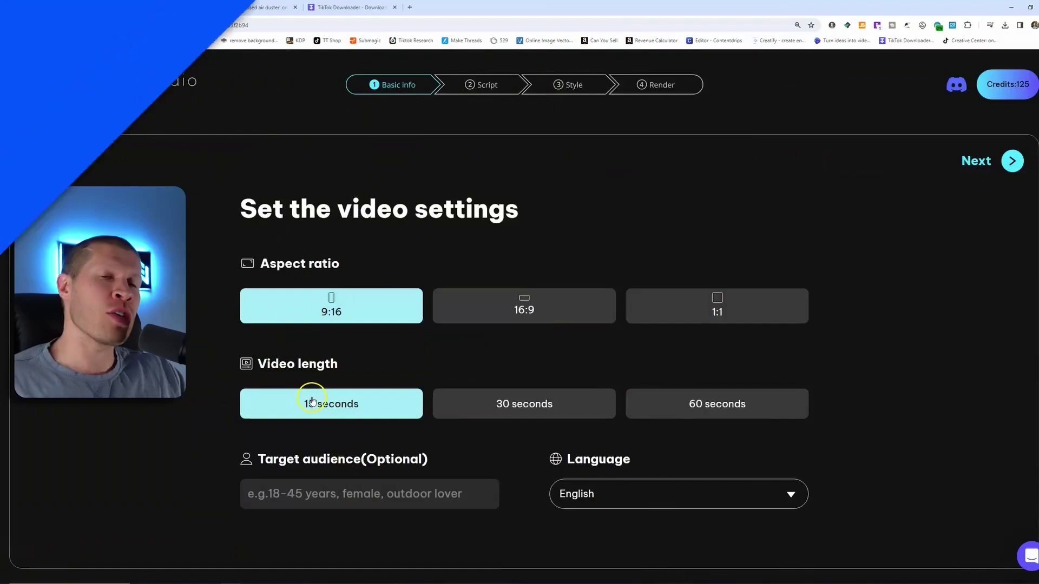
Keep the 15-second length, leave the target audience blank, and generate AI ad scripts
left_click(312, 399)
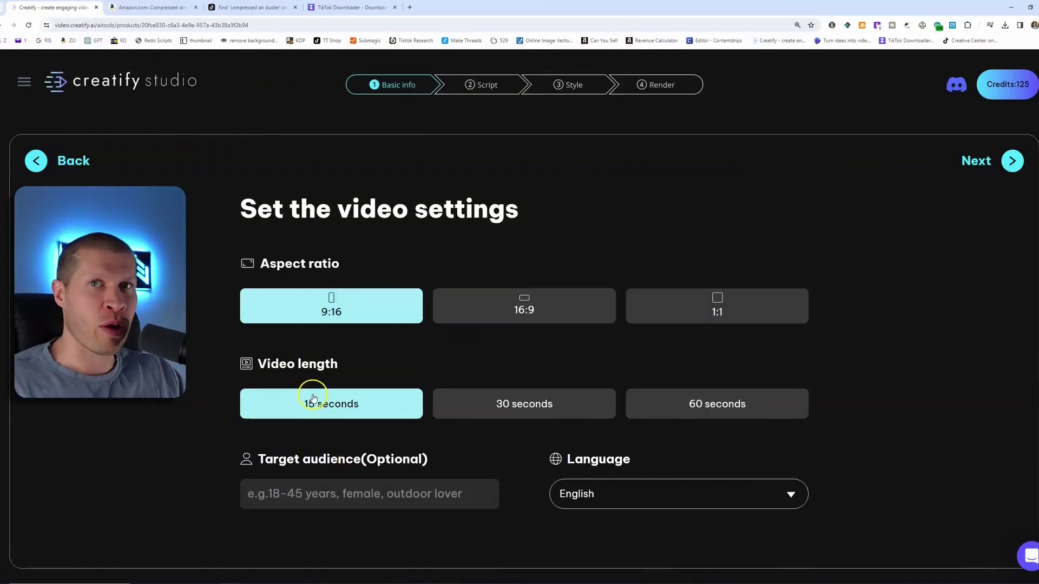
left_click(335, 497)
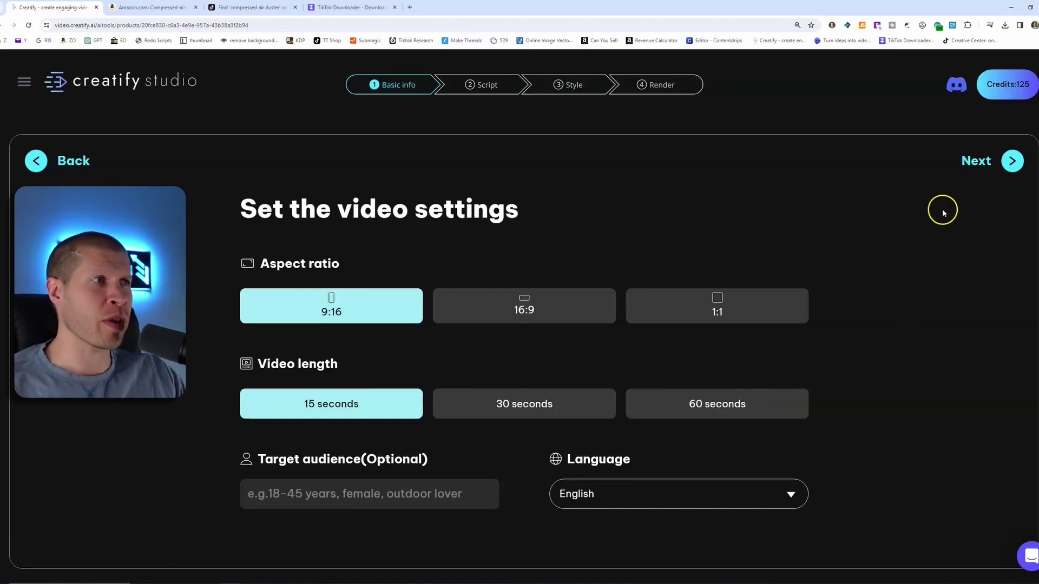
left_click(1006, 163)
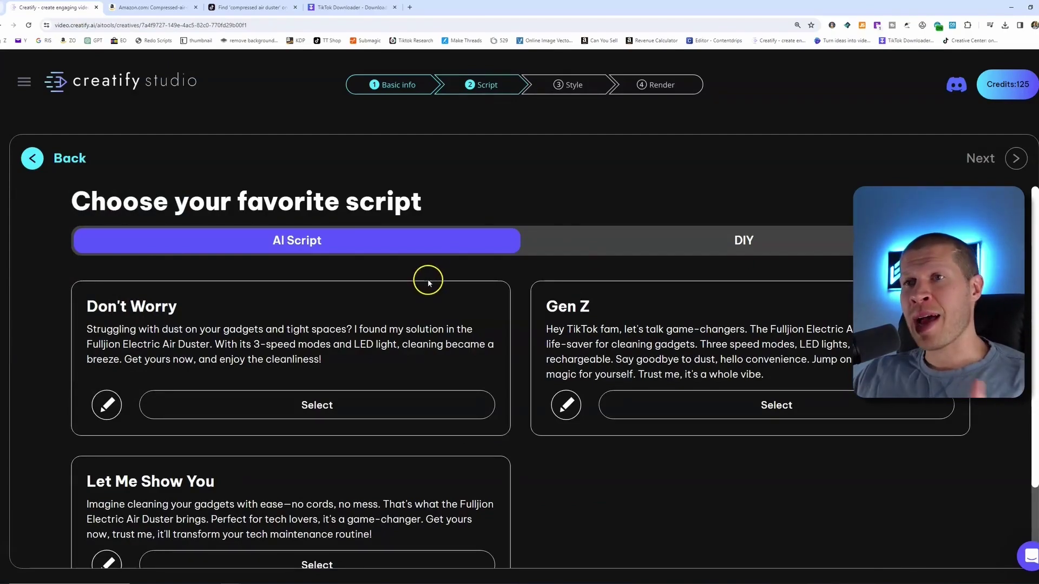
Browse the generated Fulljion scripts, then switch to the DIY tab to write a custom script
scroll(422, 281, "down", 1)
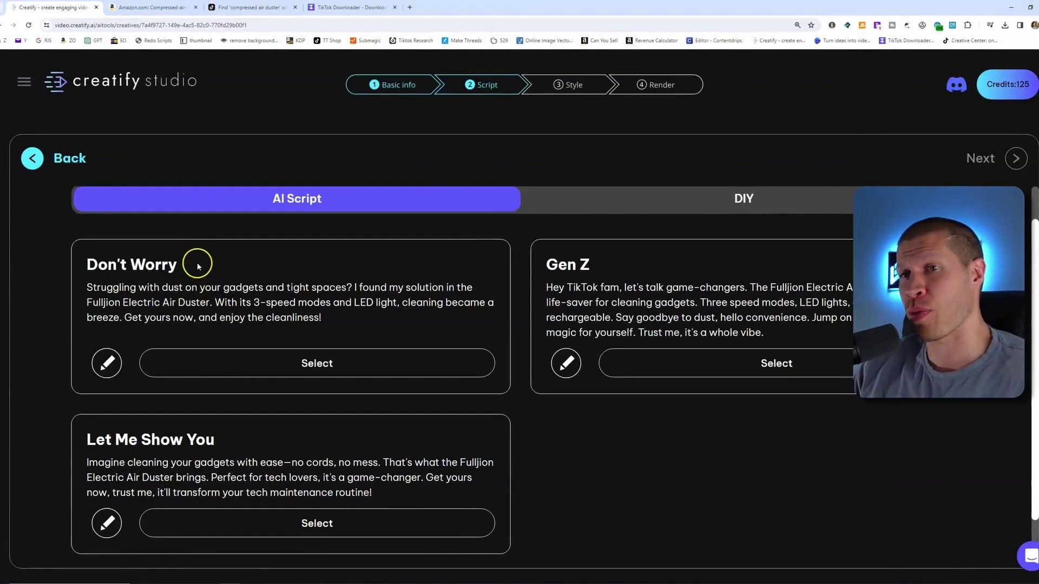
left_click(687, 213)
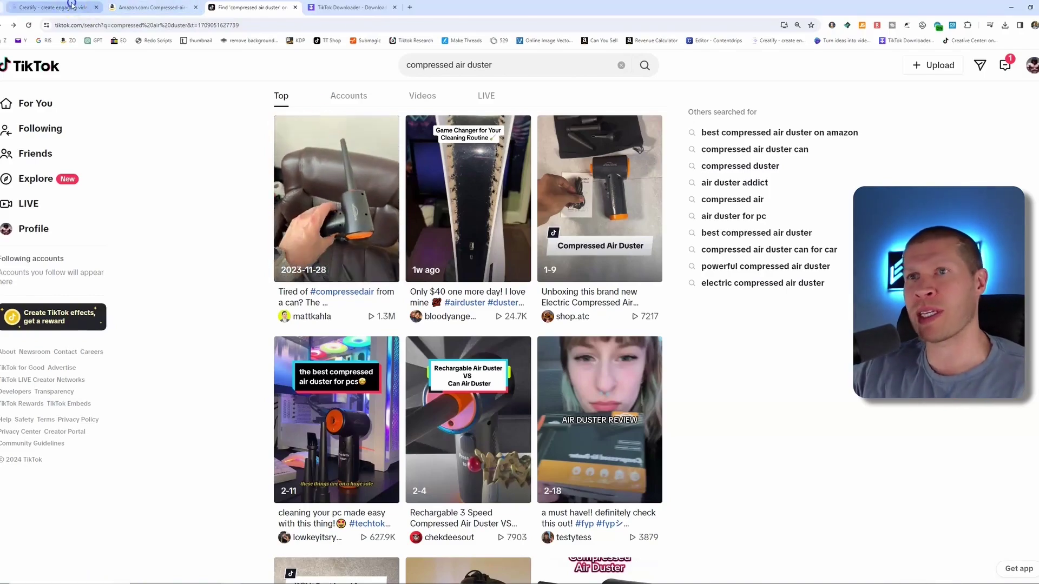
Return from TikTok to Creatify's script page, where the DIY script box is empty at 0/1000
left_click(54, 7)
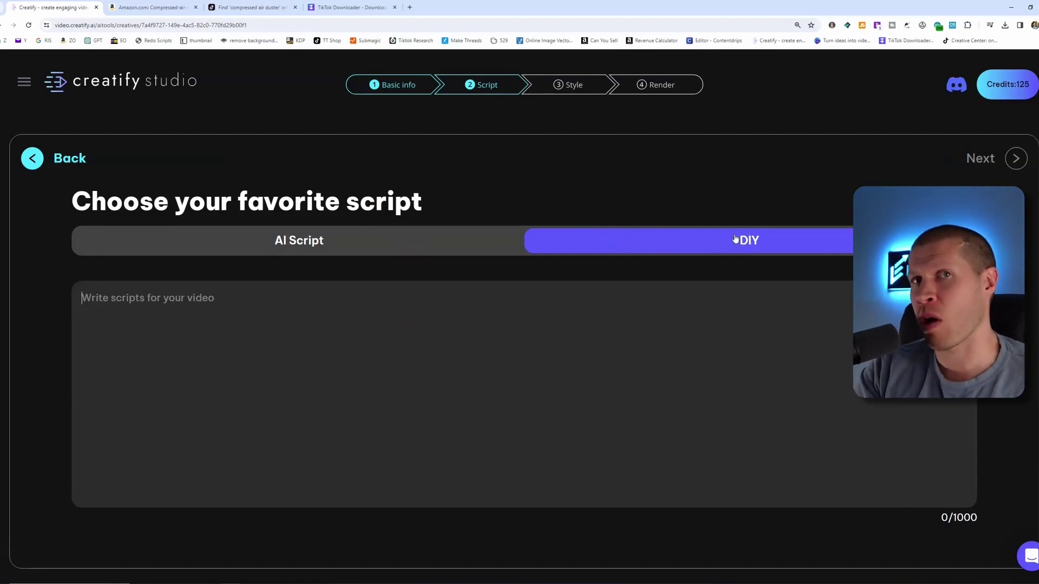
Back on AI Script, generate more scripts, adding Music Starter, Problem-Solution and Emotional options
left_click(424, 246)
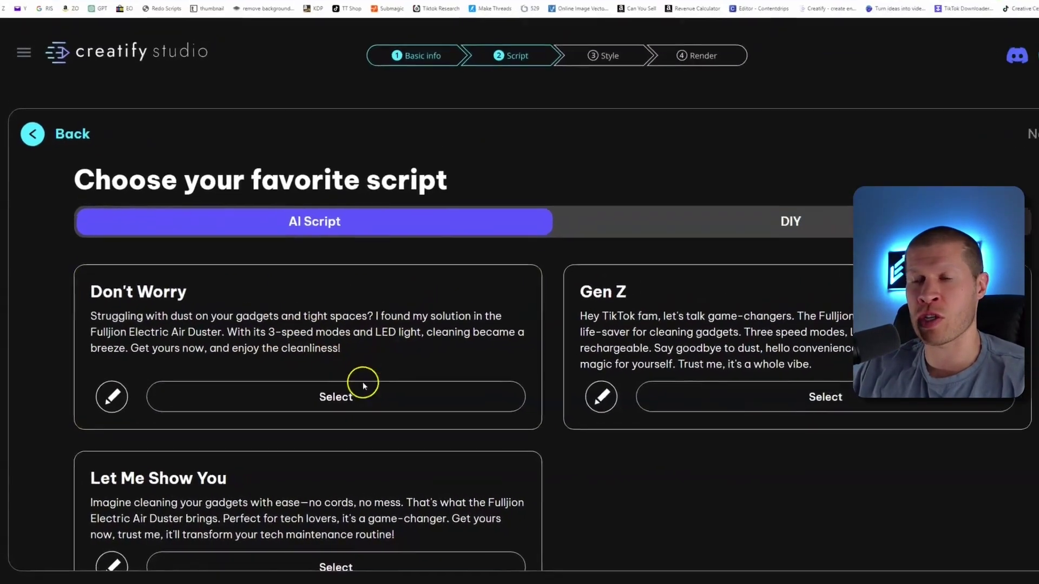
scroll(595, 487, "down", 2)
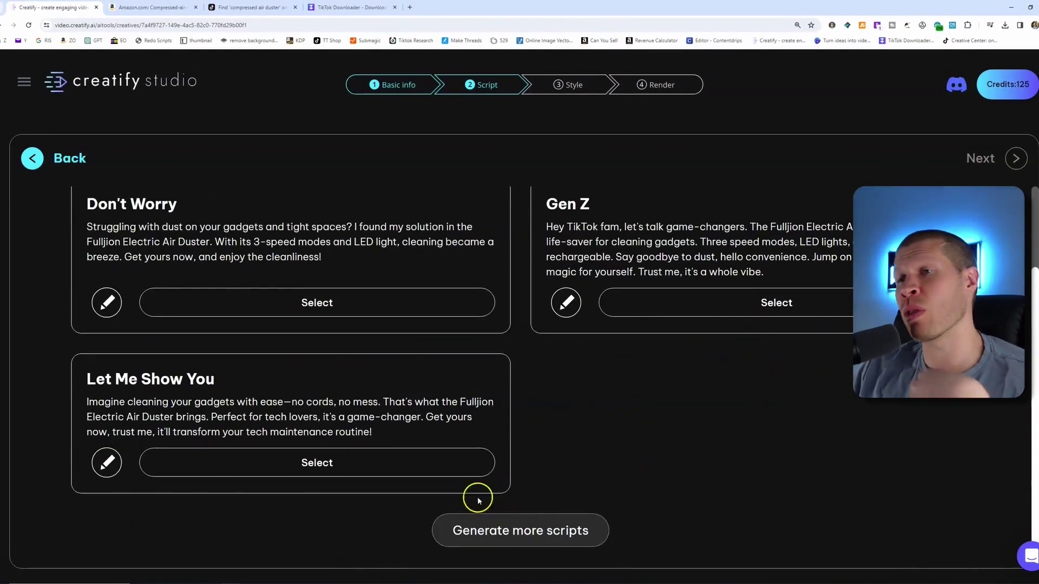
left_click(524, 543)
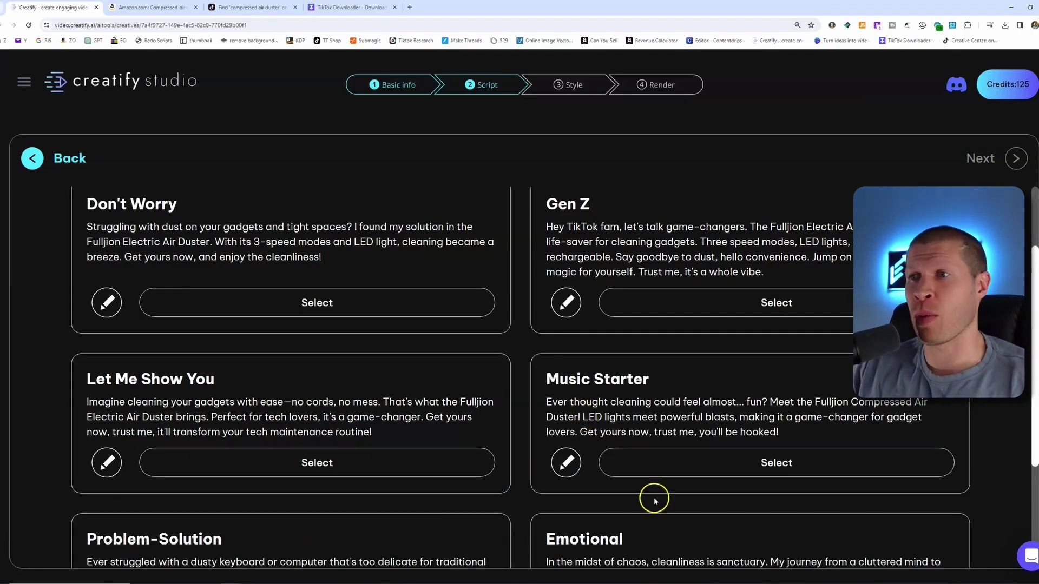
scroll(668, 460, "down", 2)
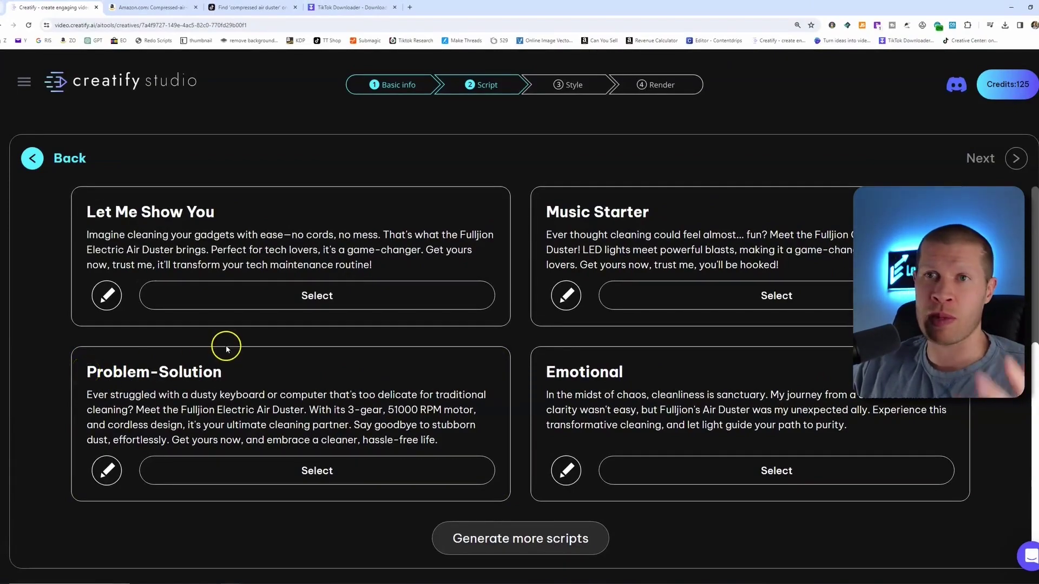
scroll(225, 341, "up", 2)
scroll(103, 388, "down", 2)
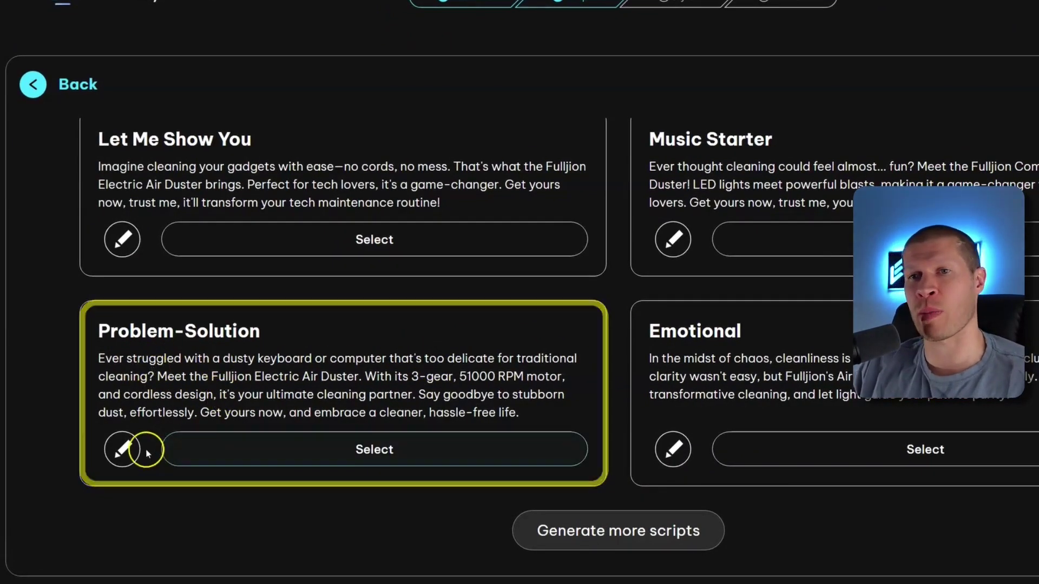
Replace 'Meet the Fulljion' with 'Enter the Compressed', cut everything after 'ultimate cleaning partner', then select the script
left_click(122, 449)
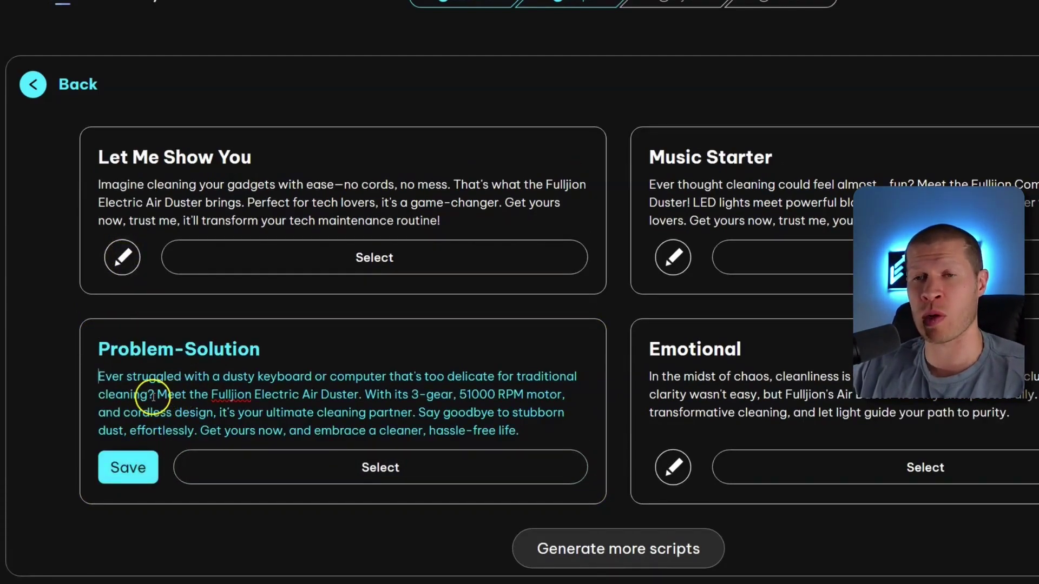
left_click_drag(156, 395, 252, 394)
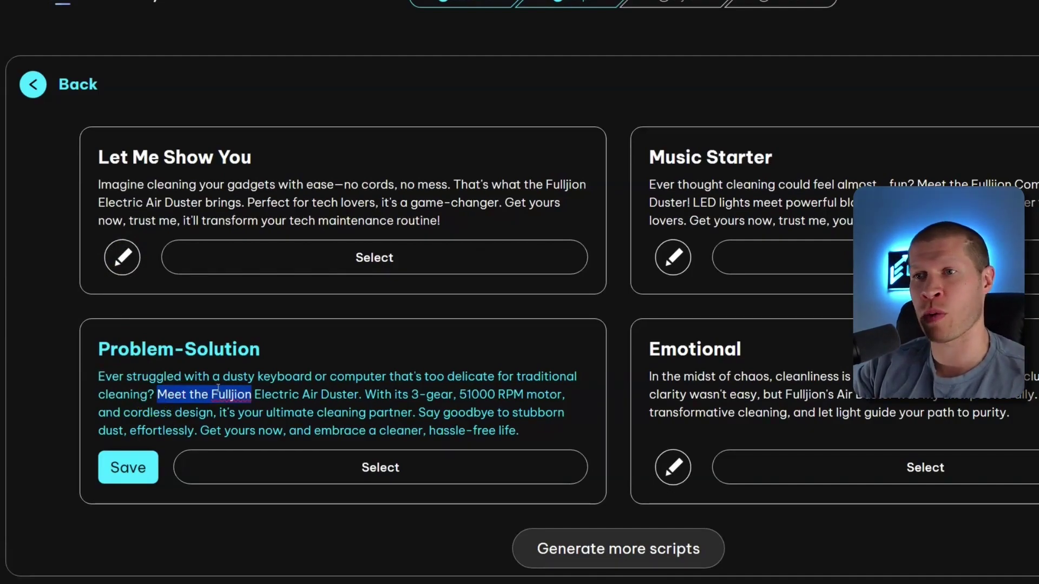
type("Enter the Compr")
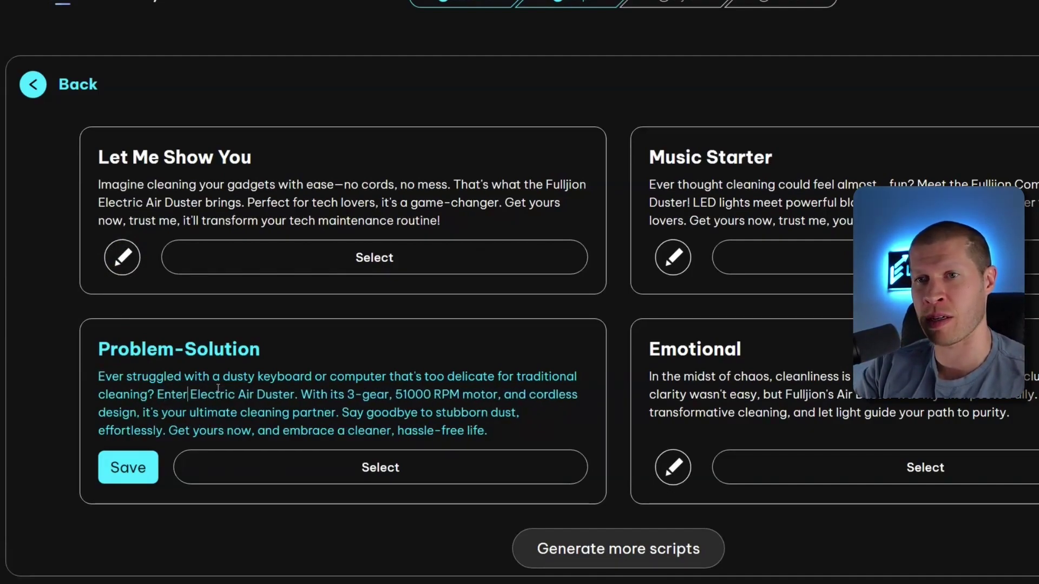
type("essed")
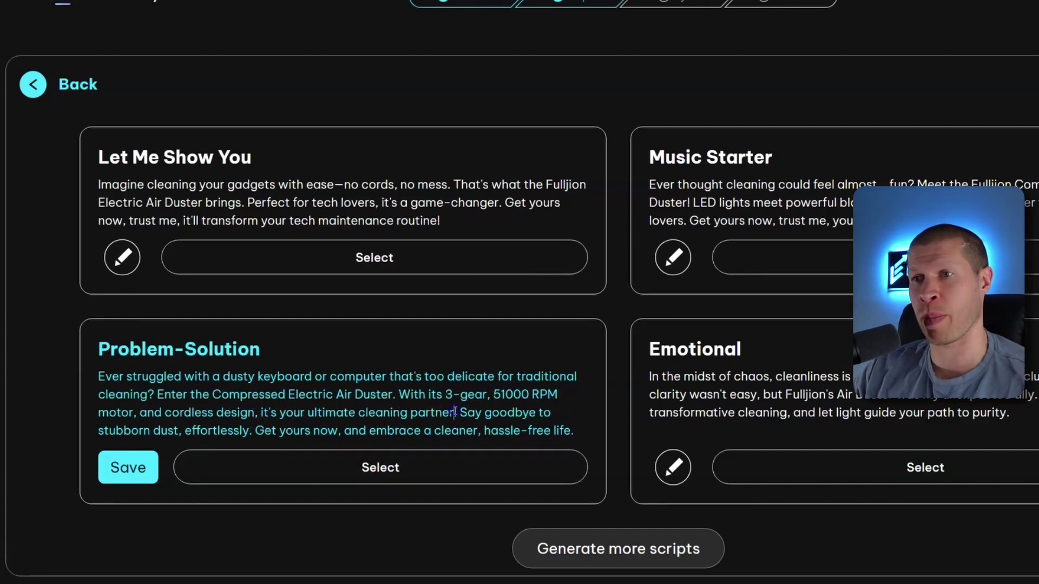
left_click_drag(454, 412, 582, 430)
key("BackSpace")
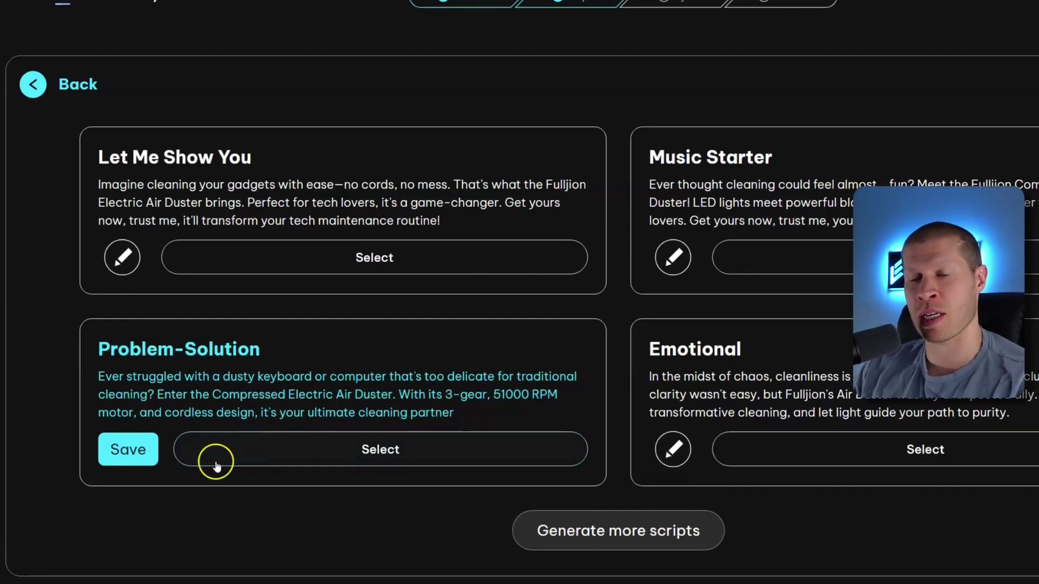
left_click(243, 454)
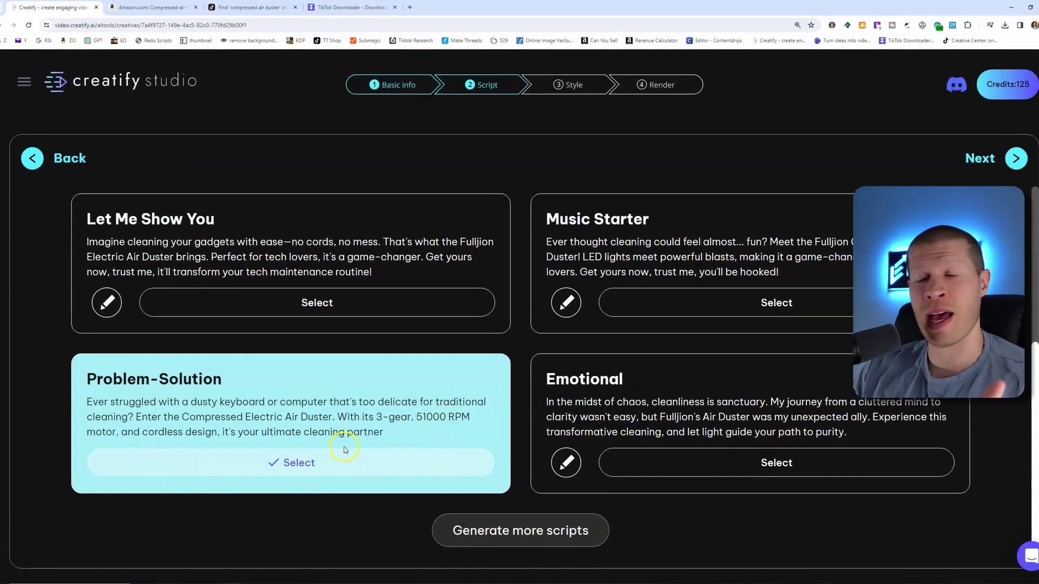
At the visual style step, preview Green Screen Effect, then settle on the Product style
left_click(969, 164)
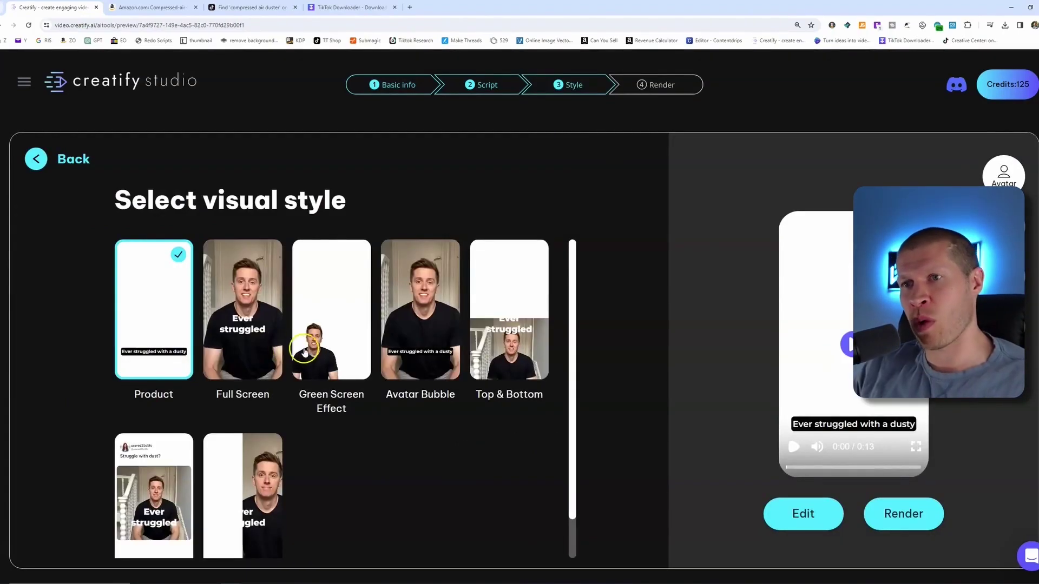
left_click(319, 367)
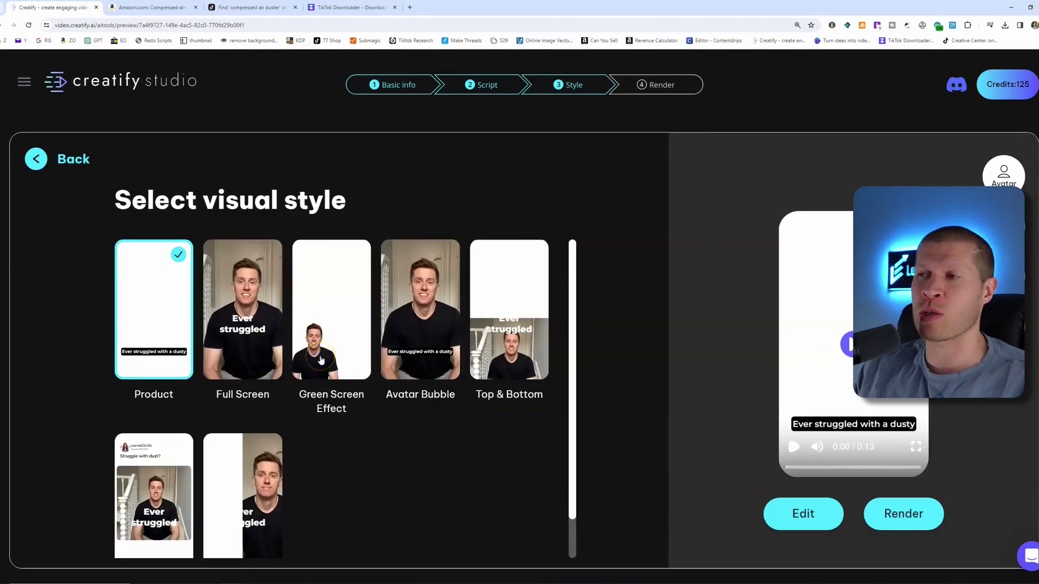
left_click(848, 352)
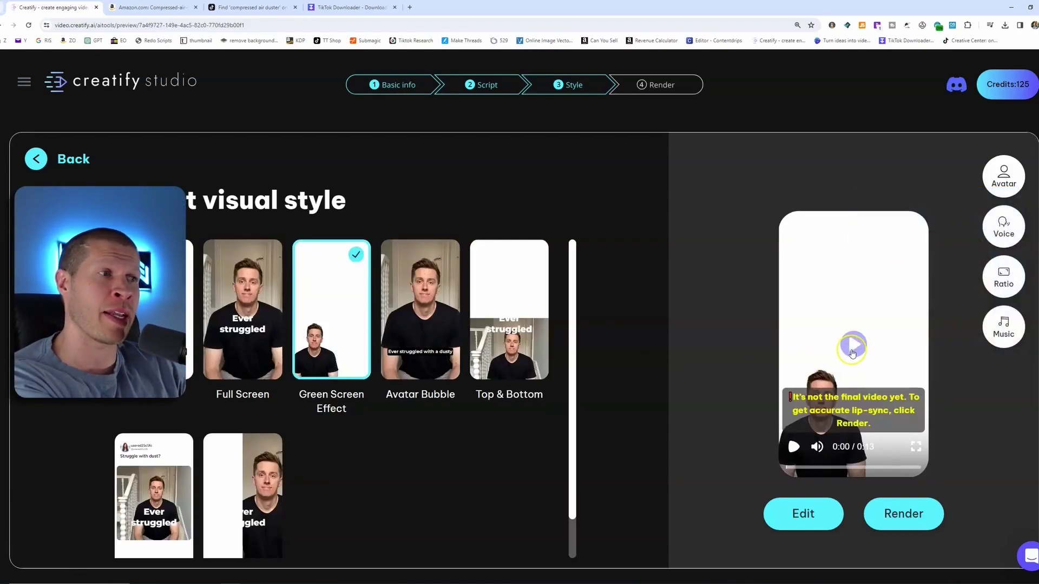
left_click(985, 415)
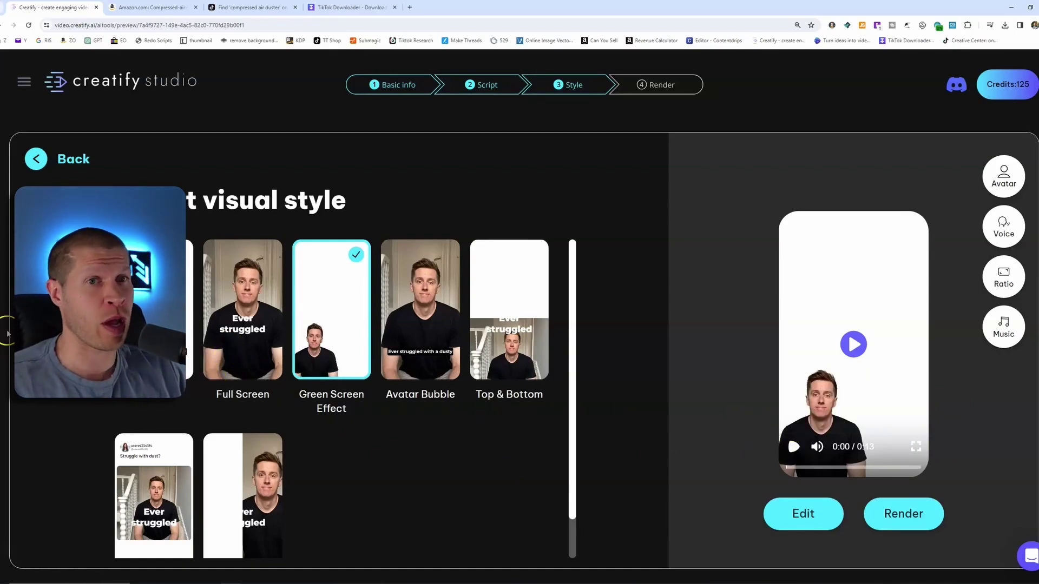
left_click(154, 308)
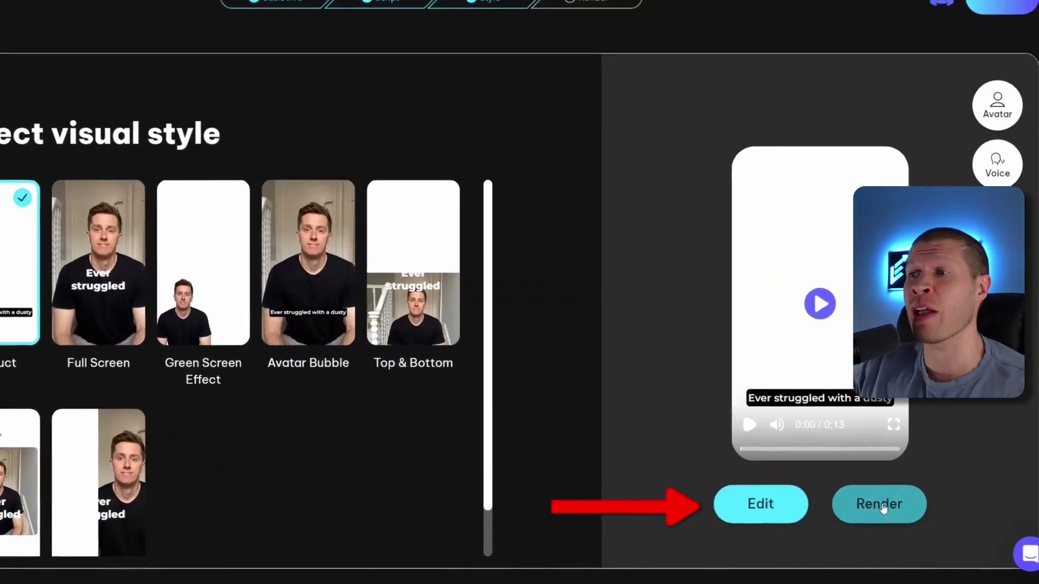
In the full editor, mute the Music track and show the Script panel
left_click(763, 503)
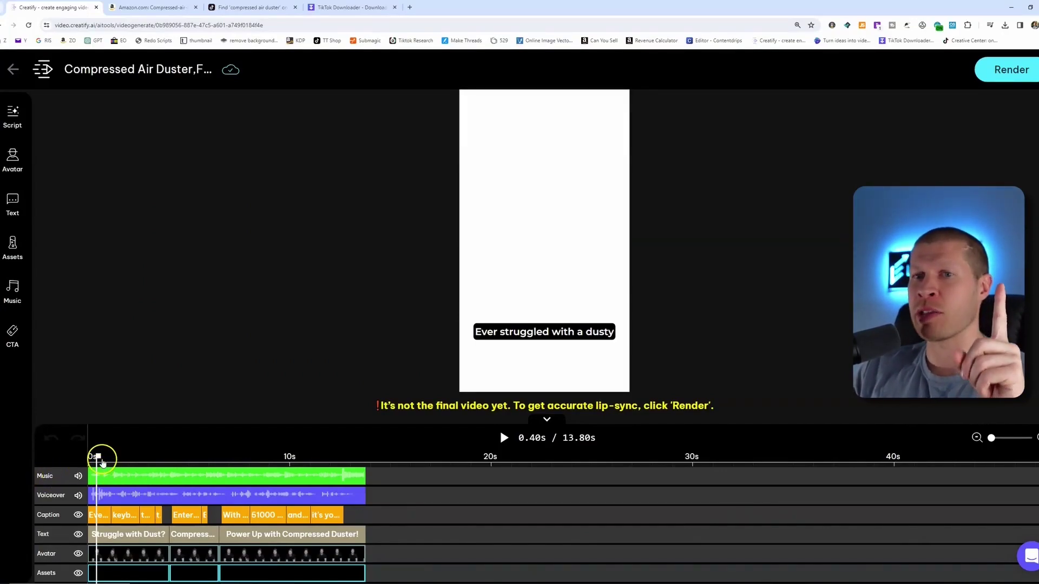
left_click(79, 477)
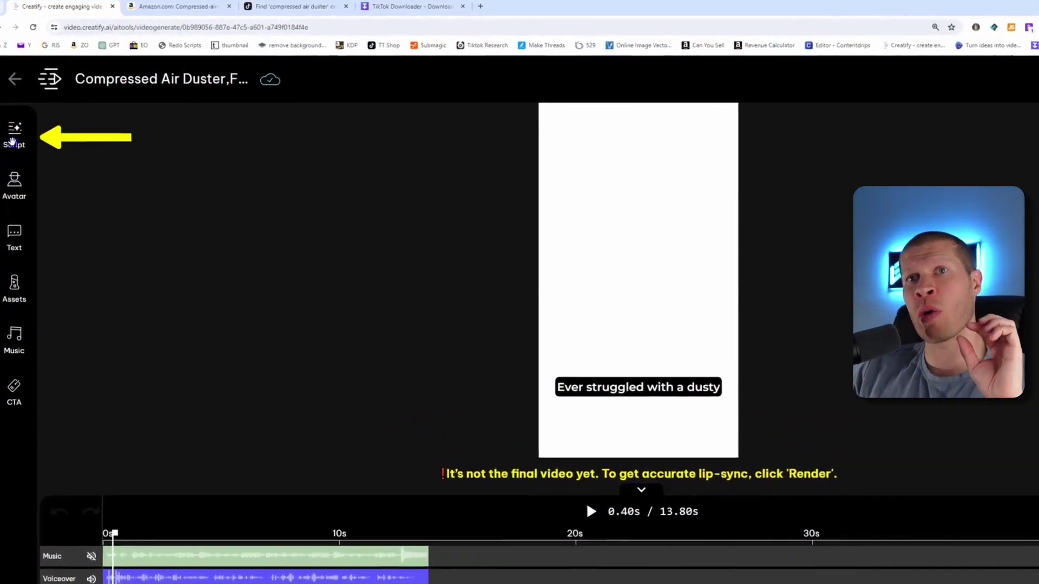
left_click(16, 130)
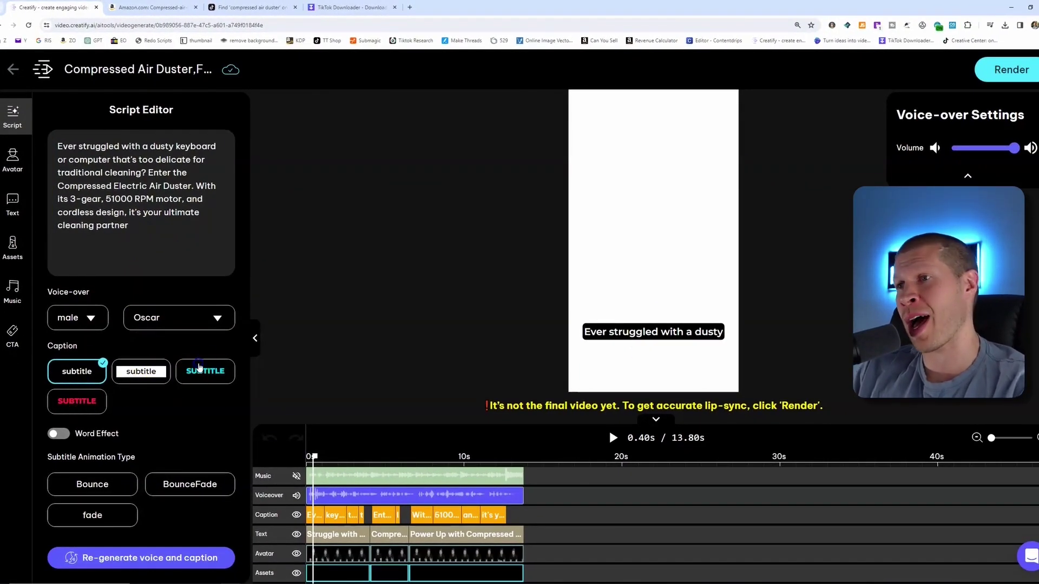
Compare the cyan and red SUBTITLE caption styles and keep the bold red one
left_click(200, 371)
left_click(81, 405)
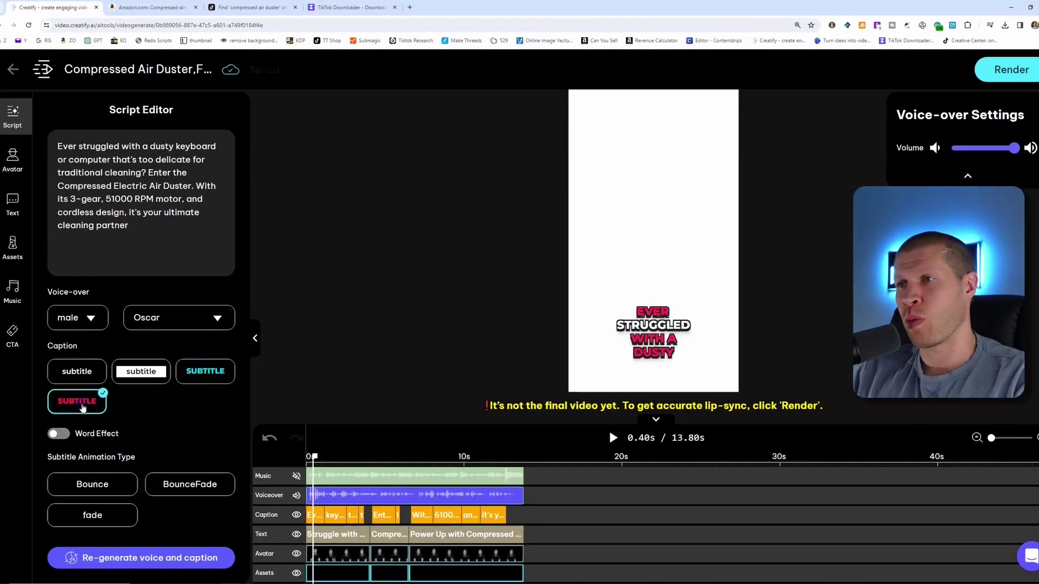
left_click(187, 380)
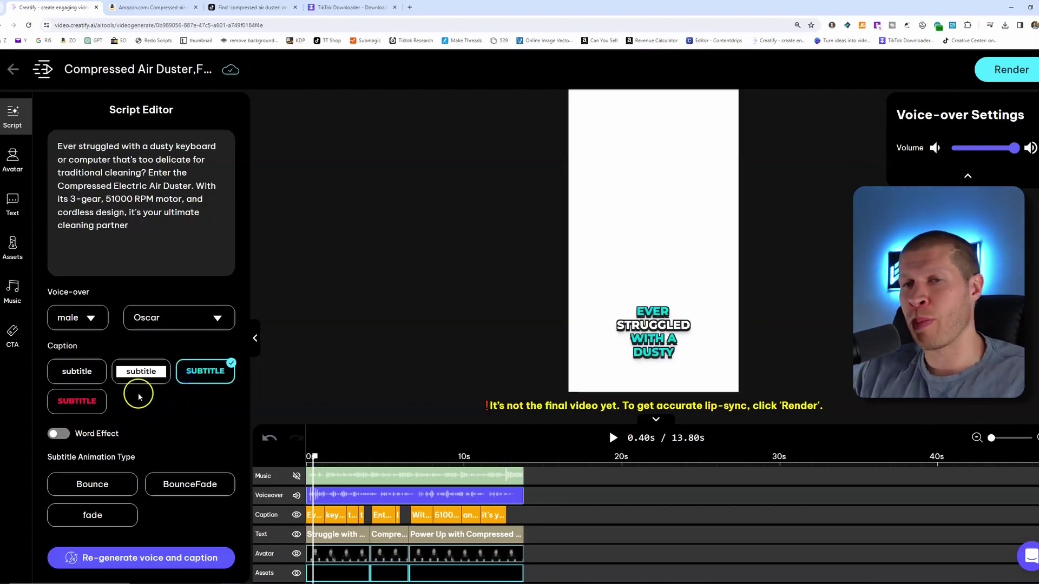
left_click(98, 401)
left_click(12, 336)
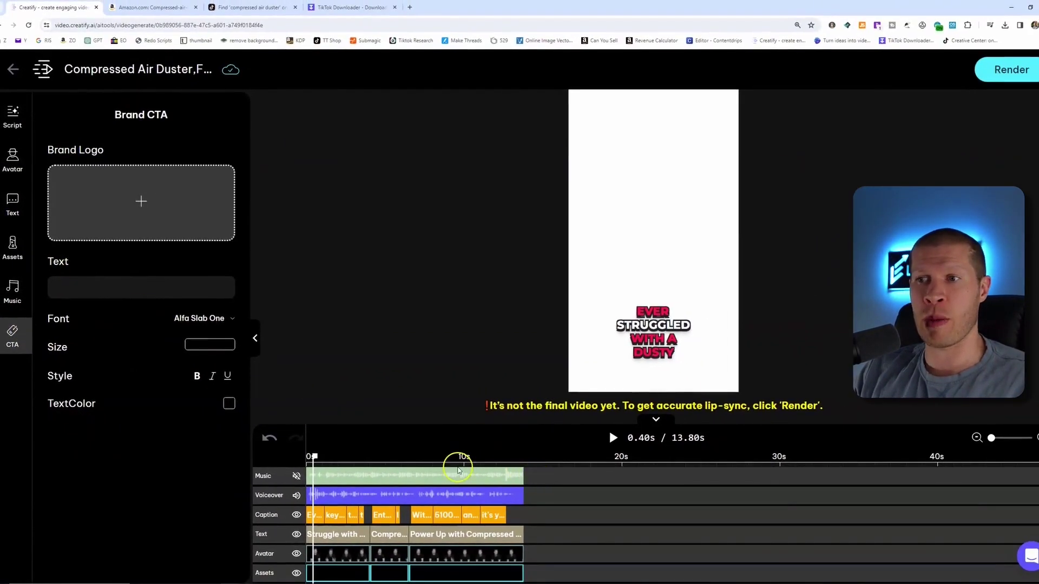
Set the call-to-action text to 'Now $30', replacing a drafted TikTok Shop sale line
left_click(118, 289)
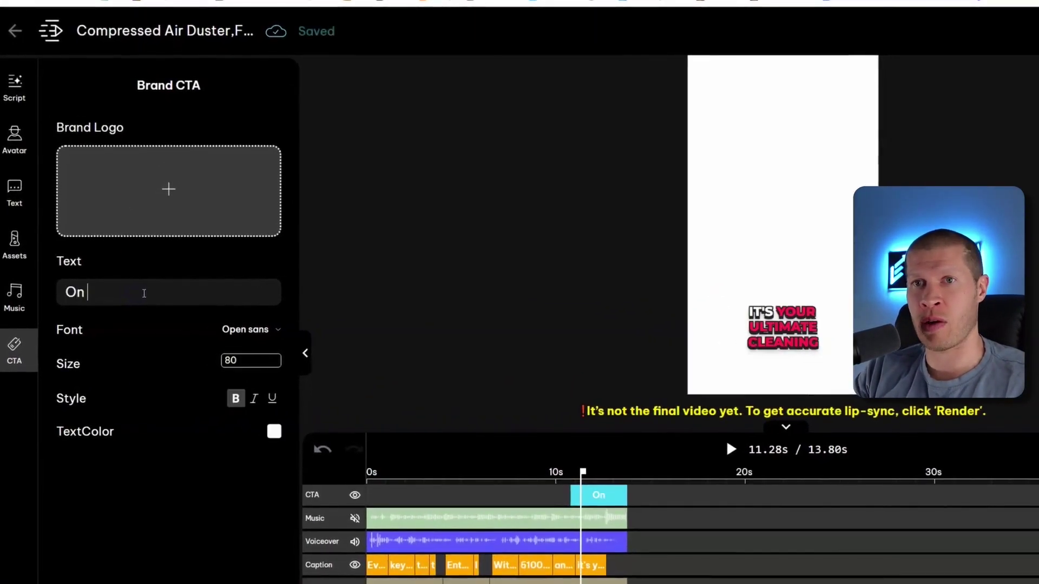
type("sale on the ")
type("tiktok shop while supplies")
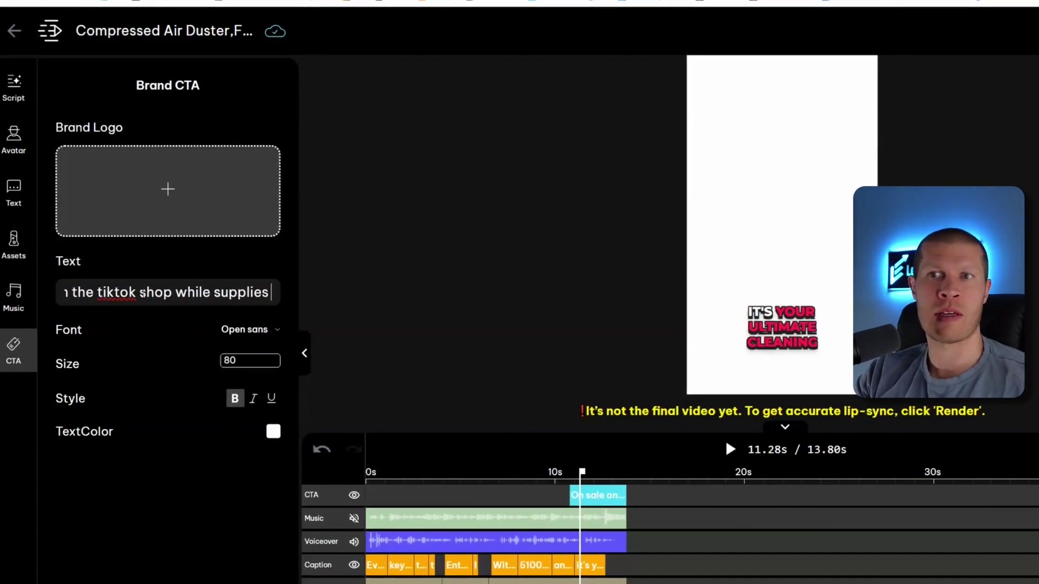
type(" last")
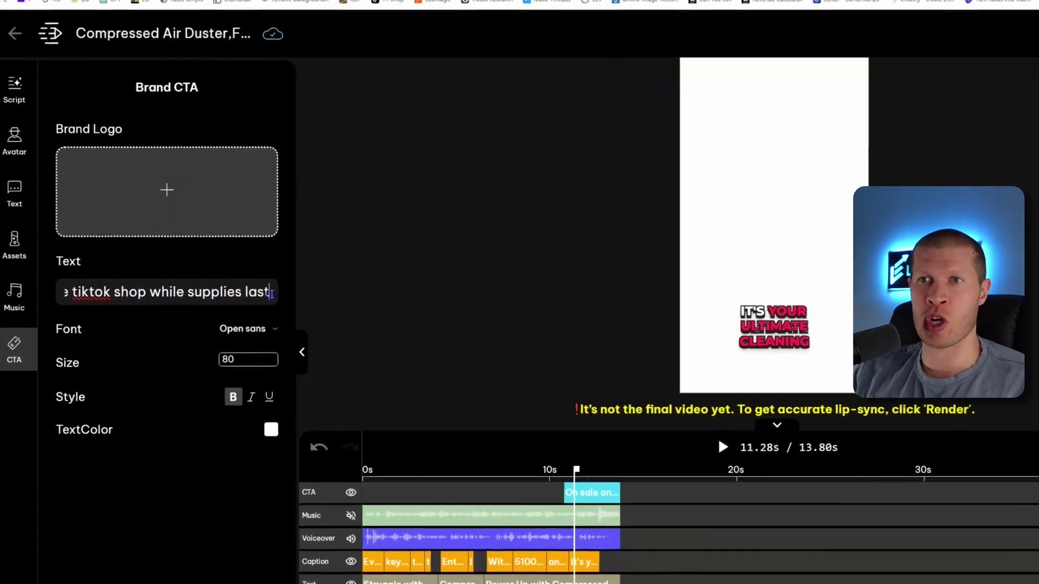
key("ctrl+a")
type("Now $")
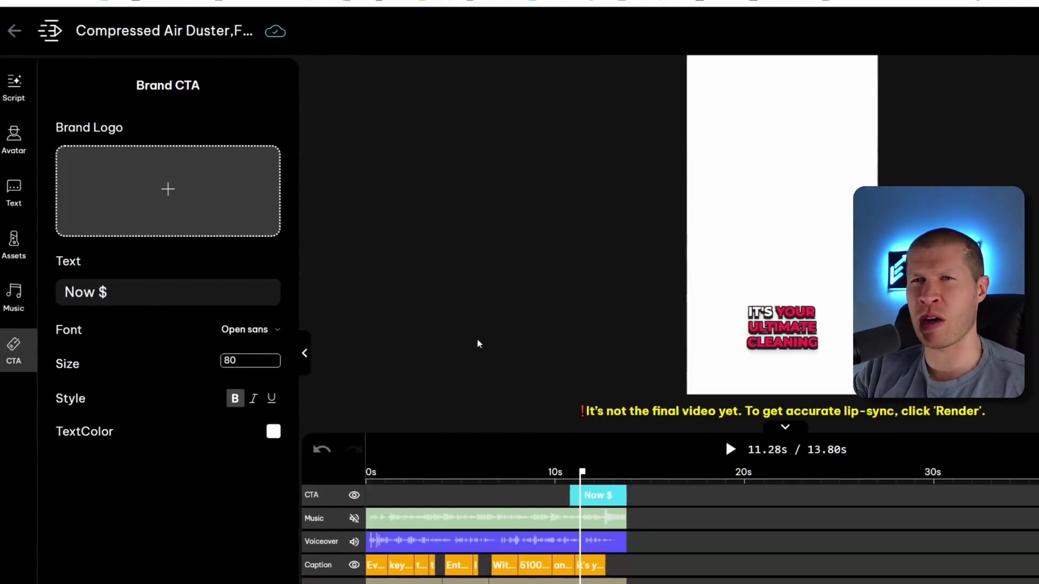
type("30")
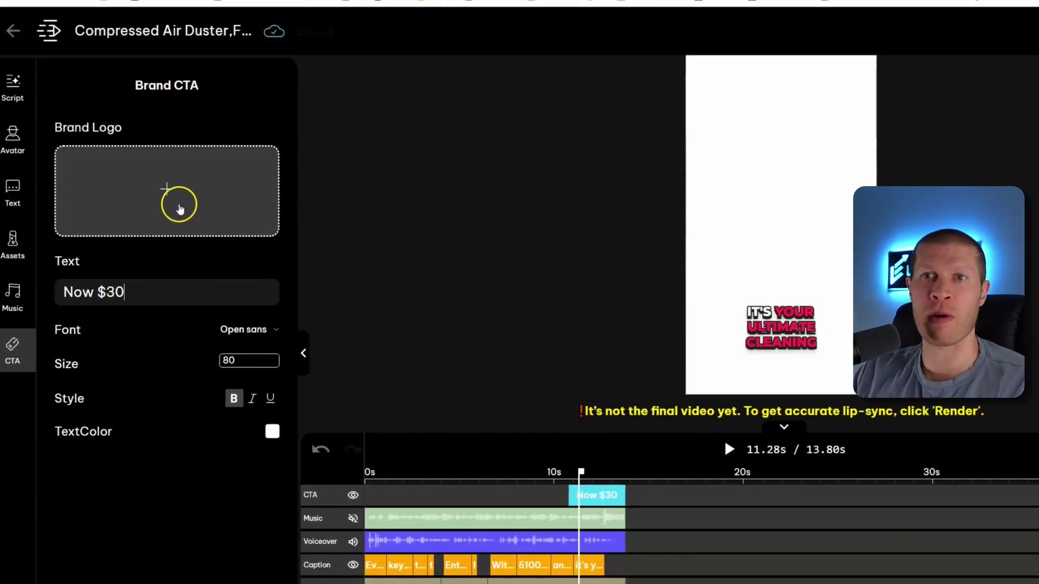
Load the 'red' arrow image from Important Pictures as the brand logo
left_click(186, 208)
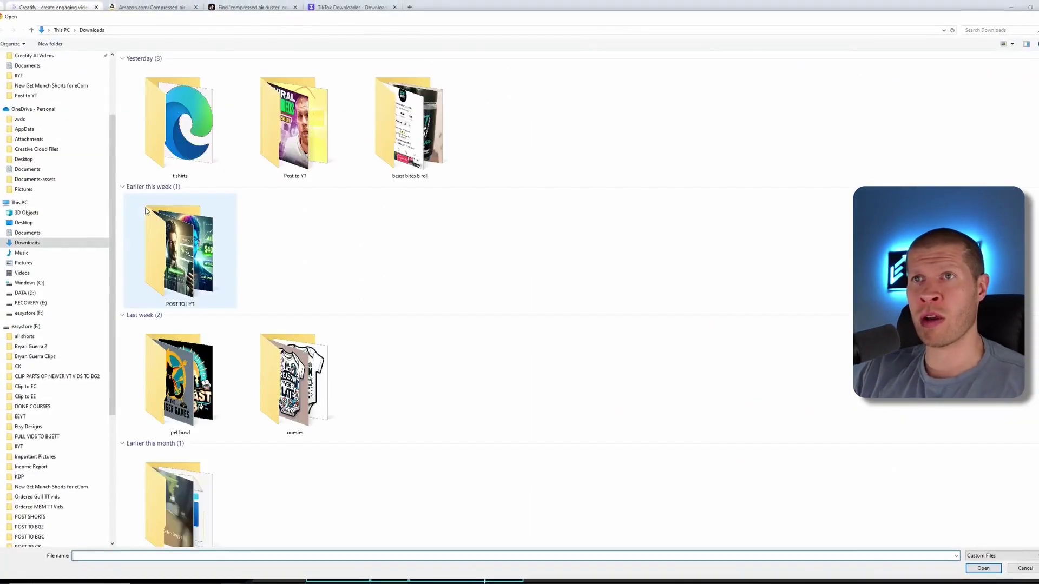
scroll(68, 111, "up", 4)
left_click(36, 73)
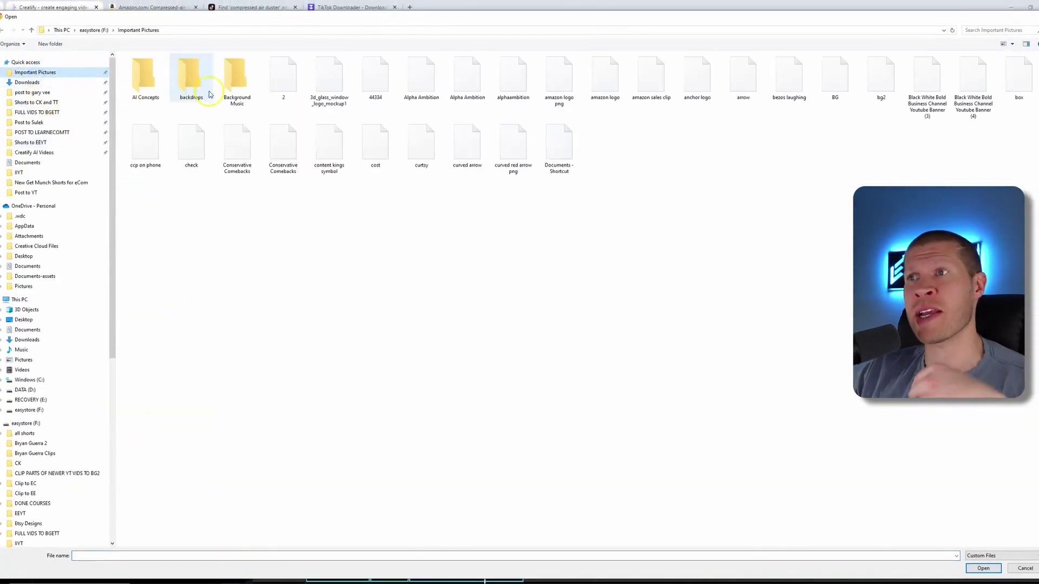
left_click(694, 319)
double_click(694, 319)
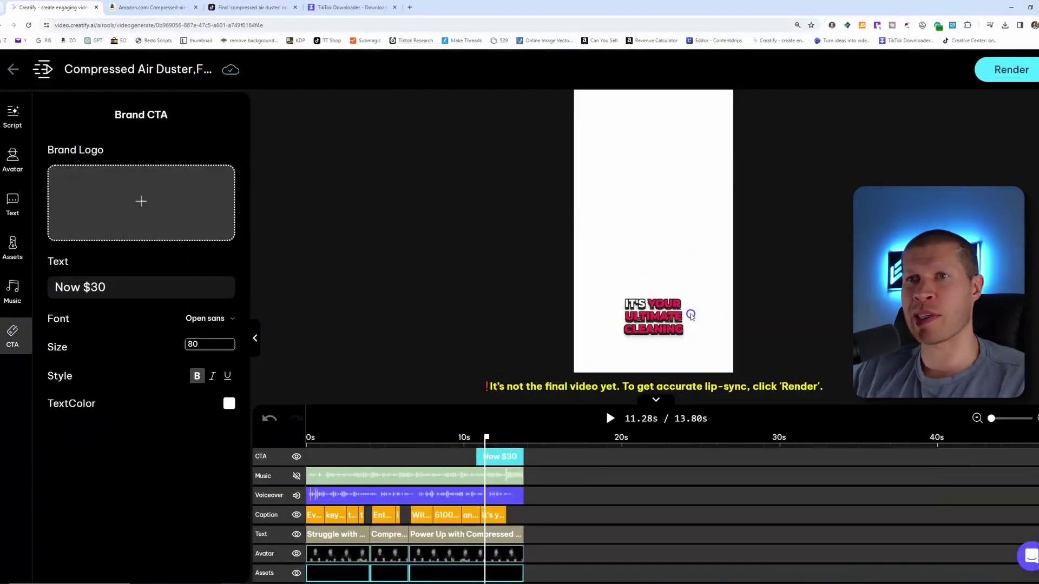
Shrink the red arrow logo and change the CTA text to 'Now Just $30'
left_click(653, 187)
left_click_drag(679, 153, 634, 332)
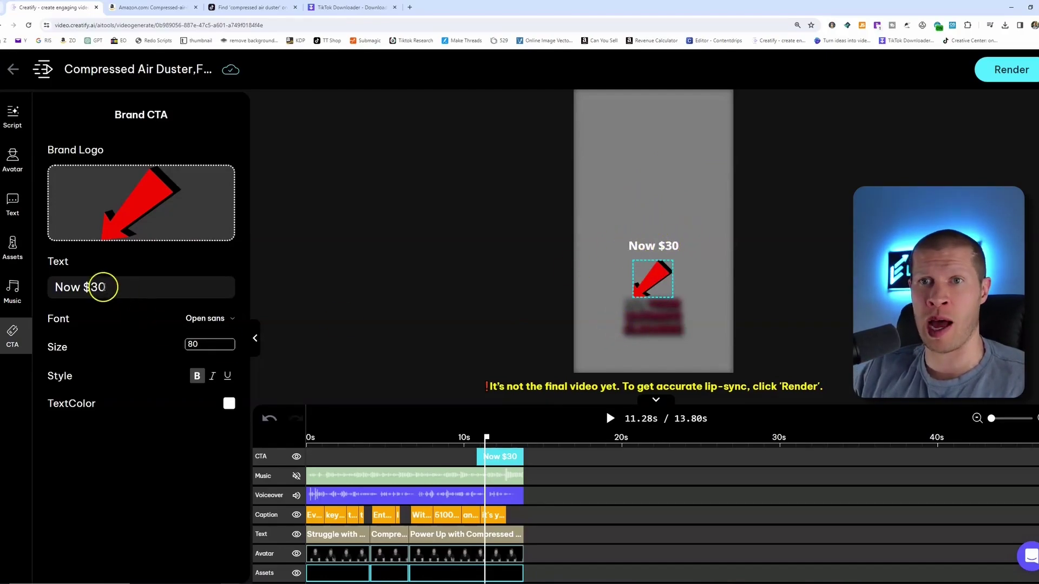
left_click(83, 290)
type("Just")
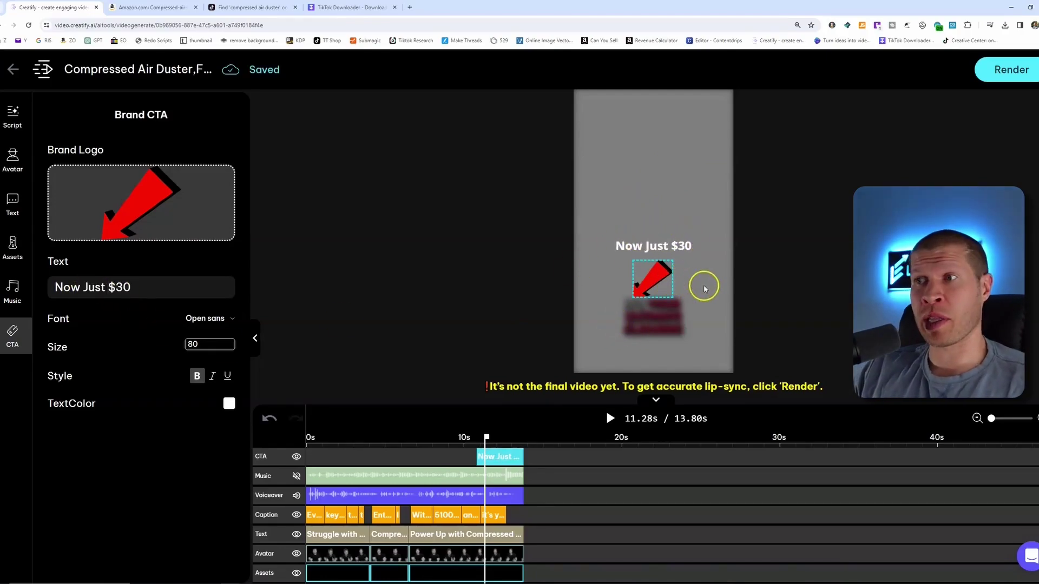
left_click(607, 331)
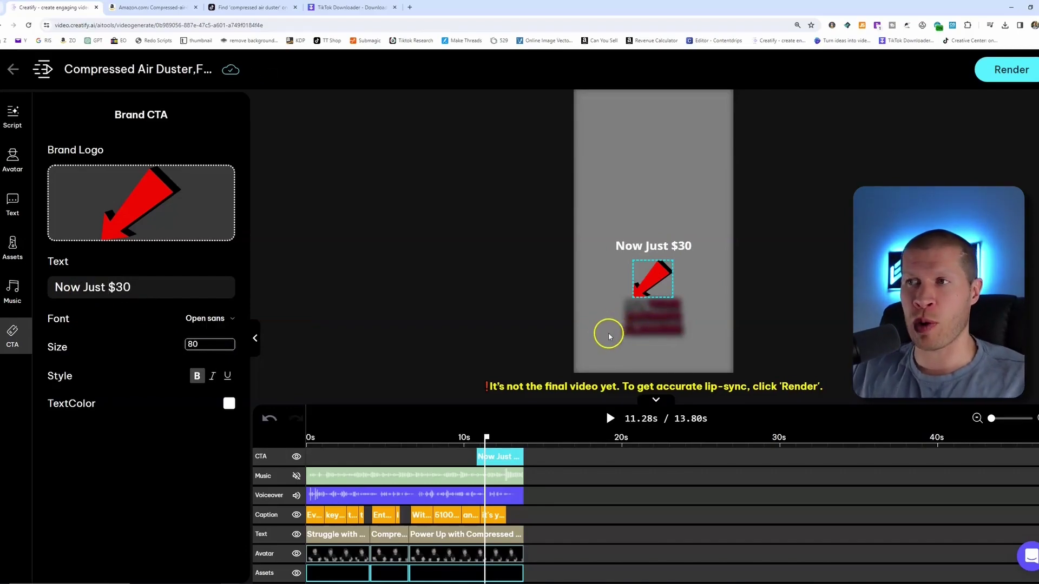
Shift the call-to-action clip slightly later on the timeline
left_click(643, 273)
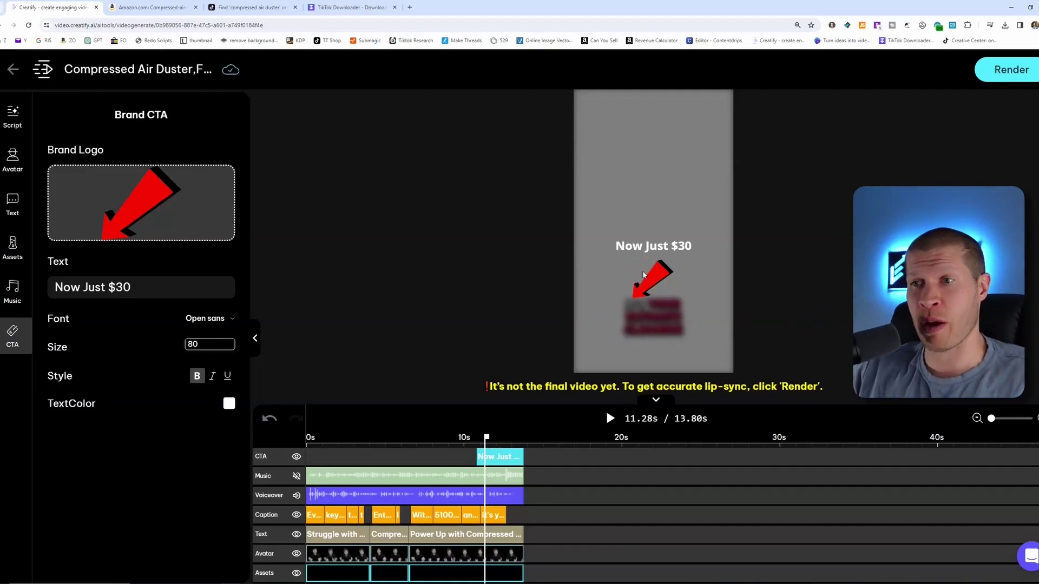
left_click(543, 450)
left_click(492, 455)
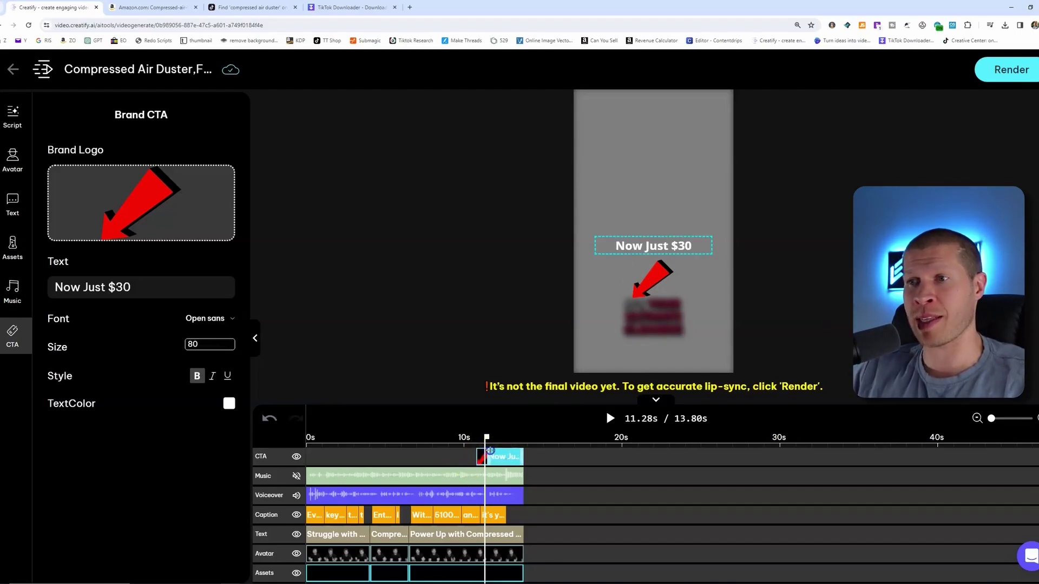
left_click_drag(488, 451, 499, 450)
left_click(465, 452)
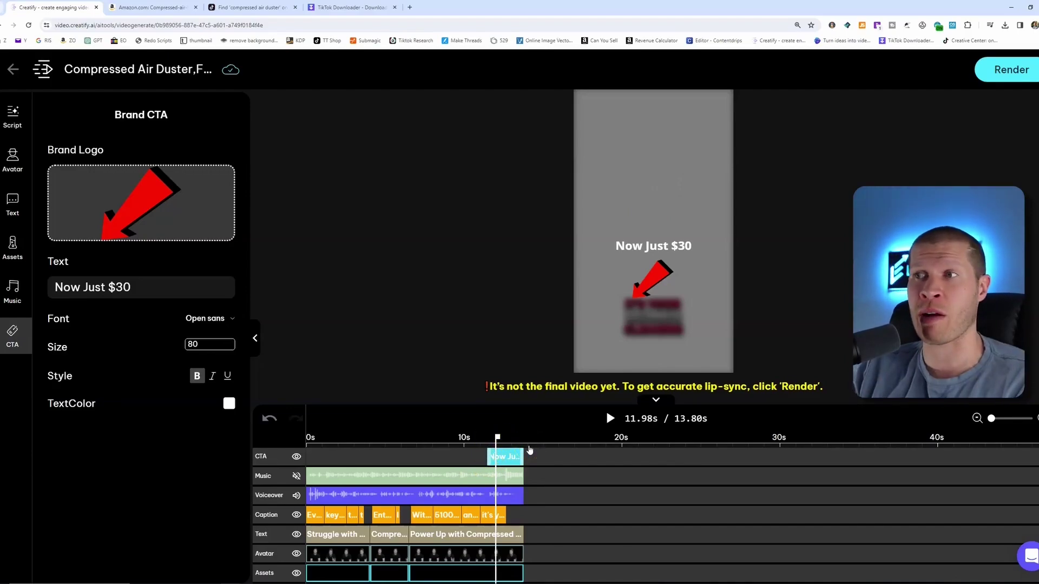
mouse_move(523, 458)
left_mouse_down()
mouse_move(517, 470)
mouse_move(329, 324)
mouse_move(386, 407)
mouse_move(400, 475)
left_mouse_up()
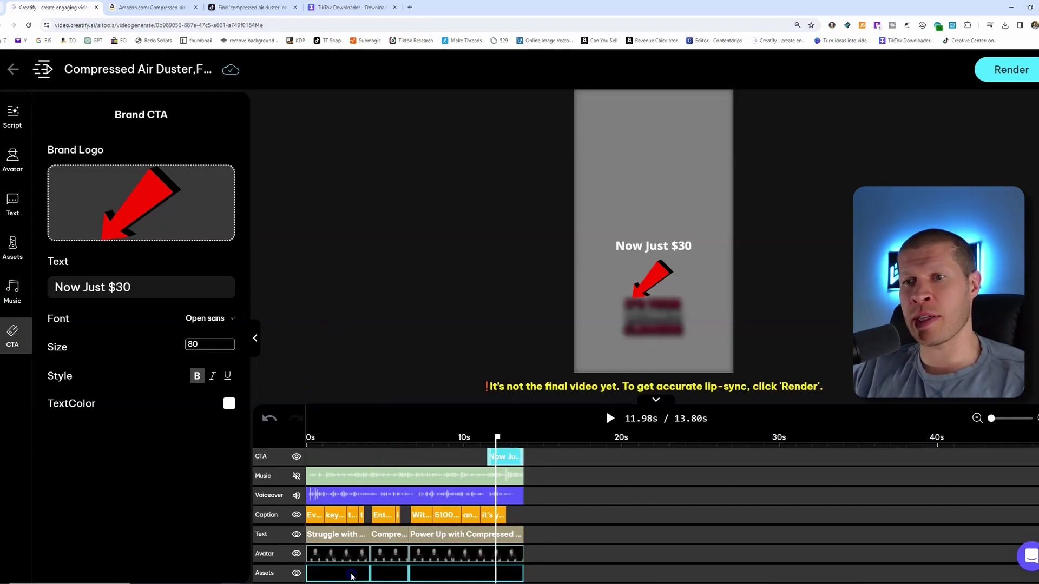
Move the second B-roll clip beside the first and trim the third clip's start shorter
left_click(352, 576)
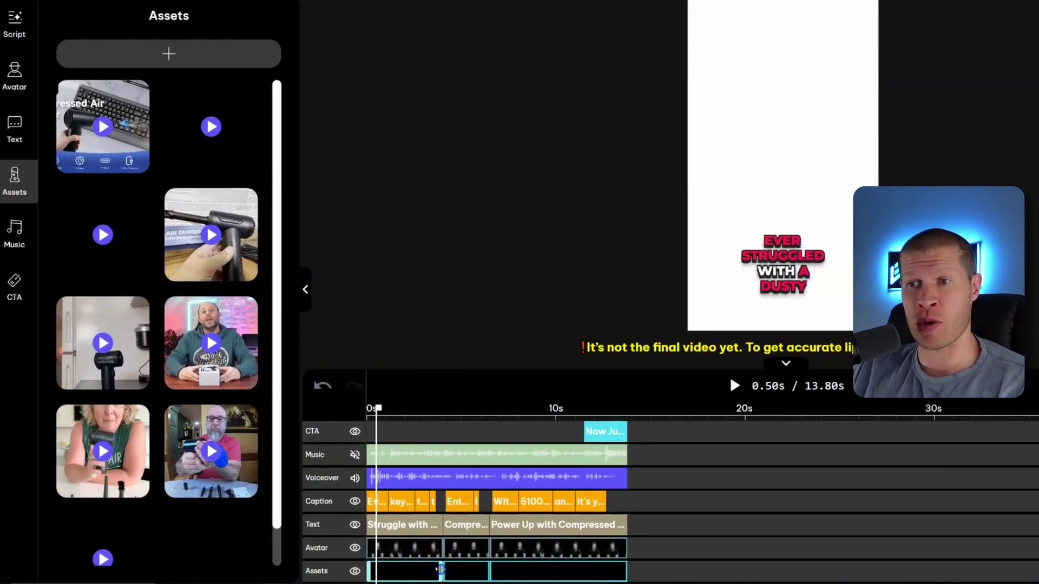
left_click_drag(446, 577, 427, 577)
left_click(500, 574)
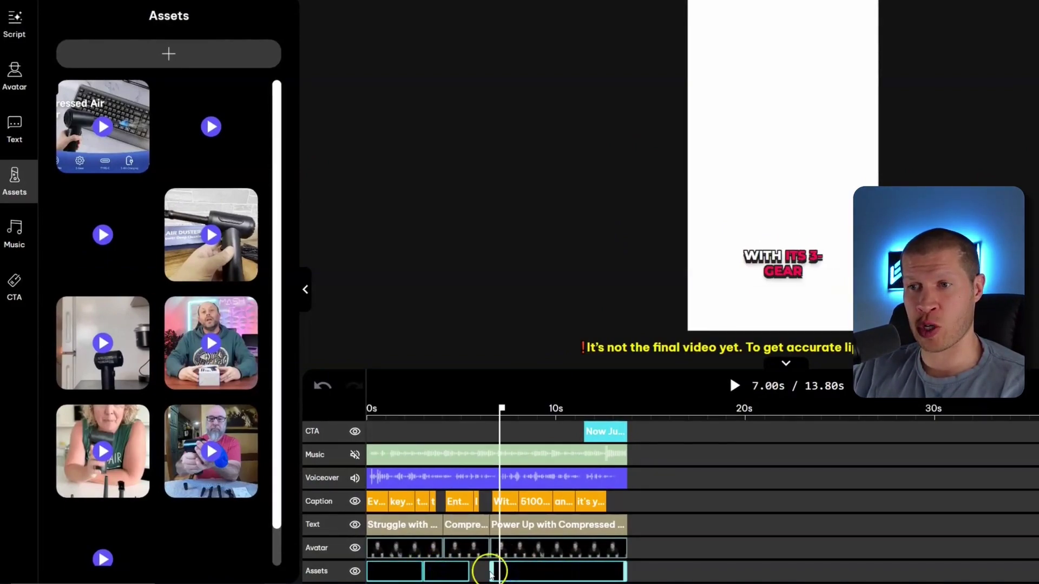
left_click_drag(490, 574, 574, 574)
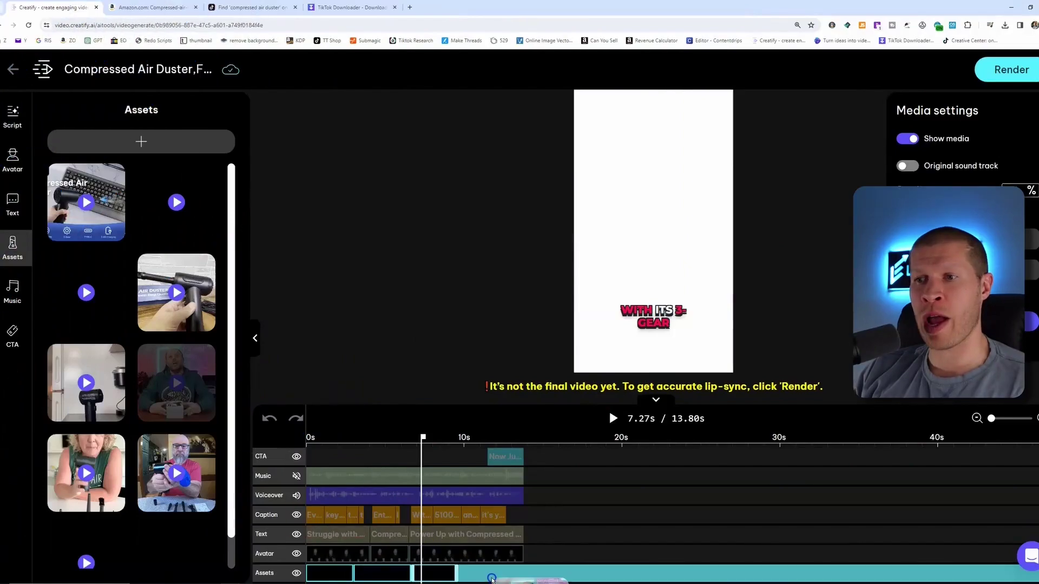
Preview the clip in the last B-roll slot, then return to around 7 seconds
left_click(493, 575)
left_click(502, 575)
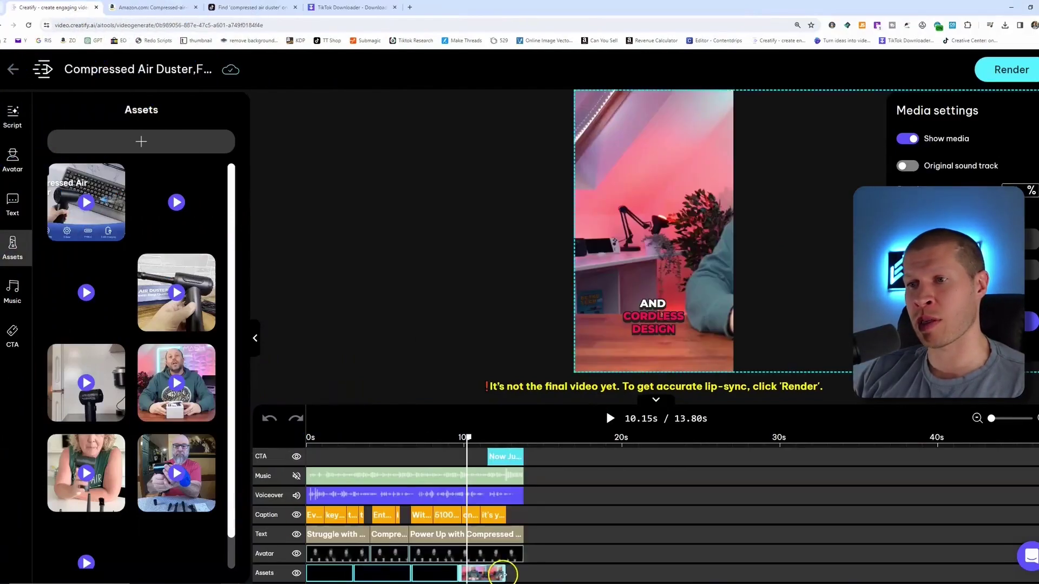
left_click(470, 576)
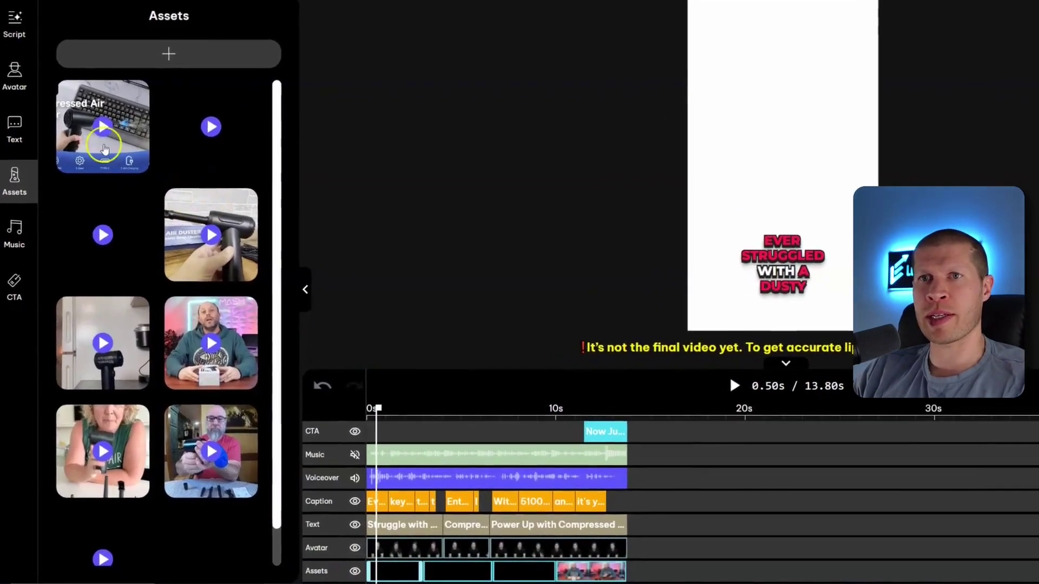
left_click_drag(92, 214, 219, 338)
left_click_drag(261, 290, 394, 571)
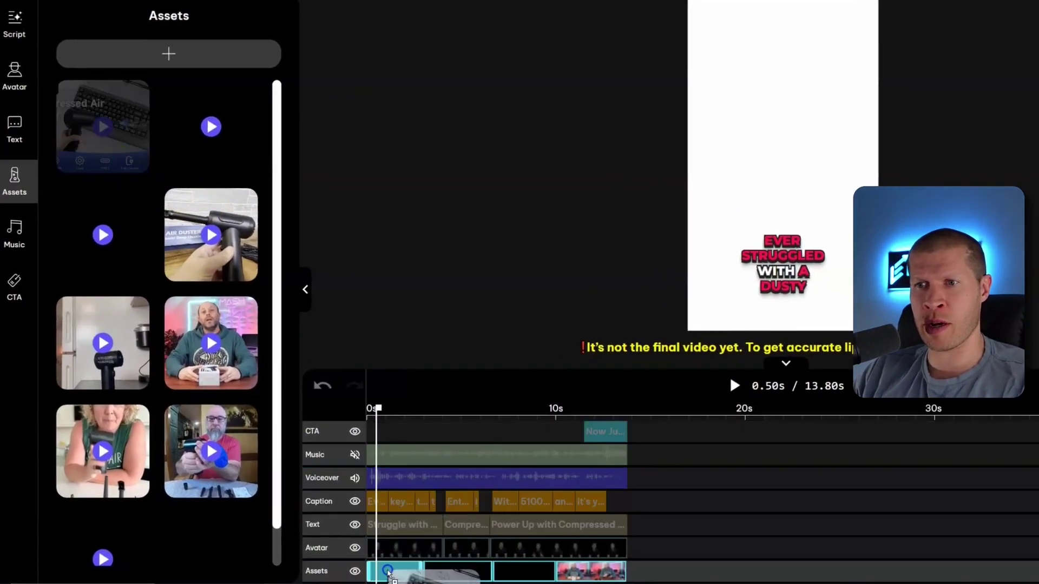
left_click_drag(178, 228, 457, 571)
left_click_drag(95, 177, 524, 572)
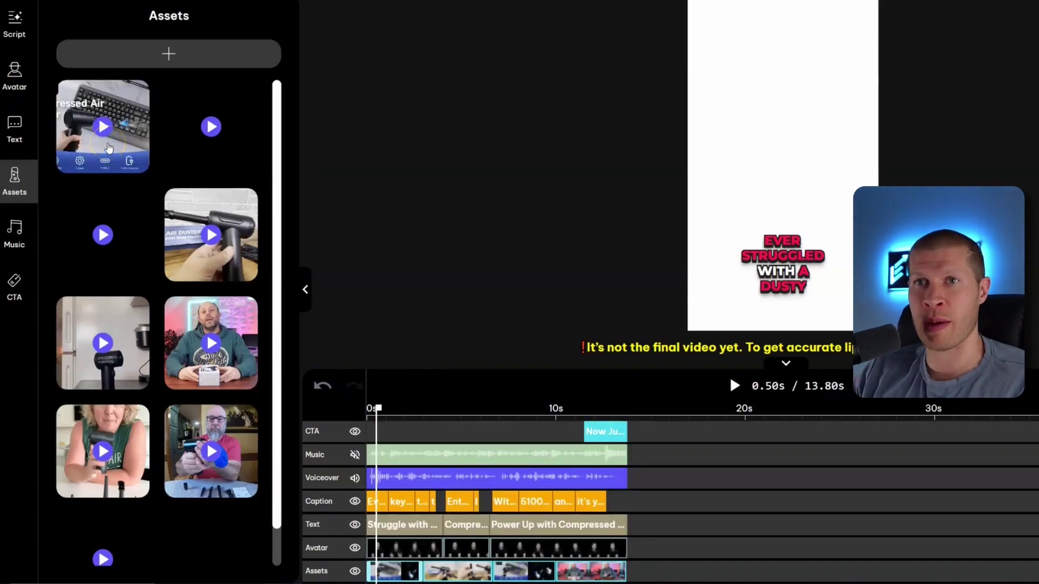
left_click_drag(212, 452, 591, 572)
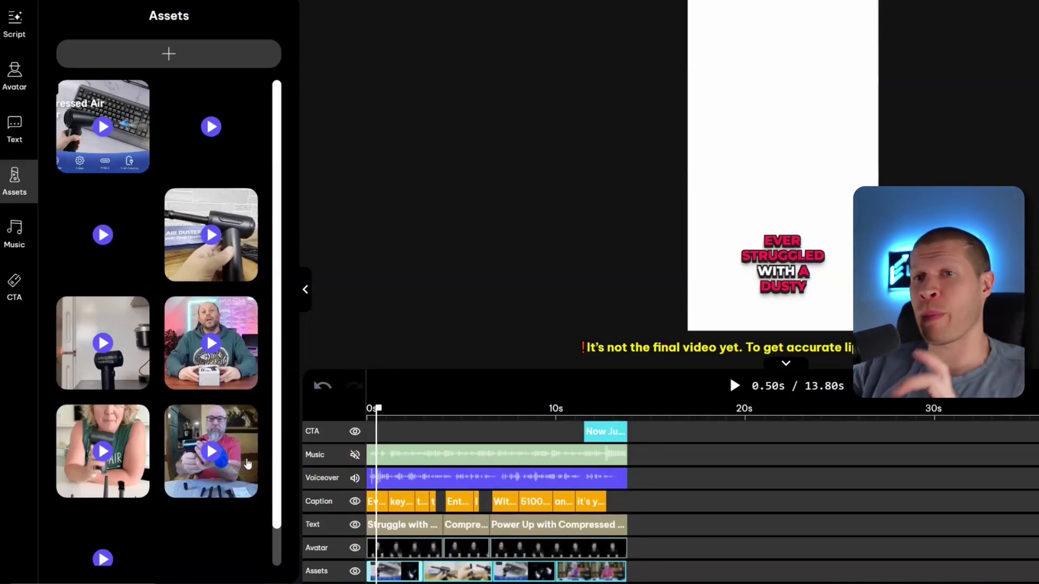
left_click_drag(89, 390, 499, 576)
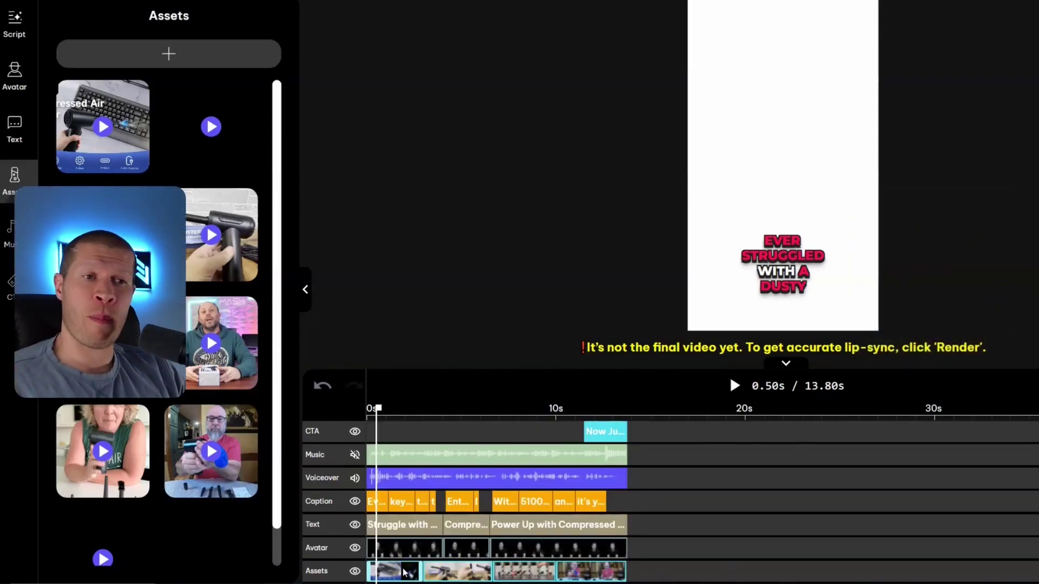
Retrim the second B-roll clip to the 00:07–00:12 duster-over-keyboard shot and preview it
left_click(436, 571)
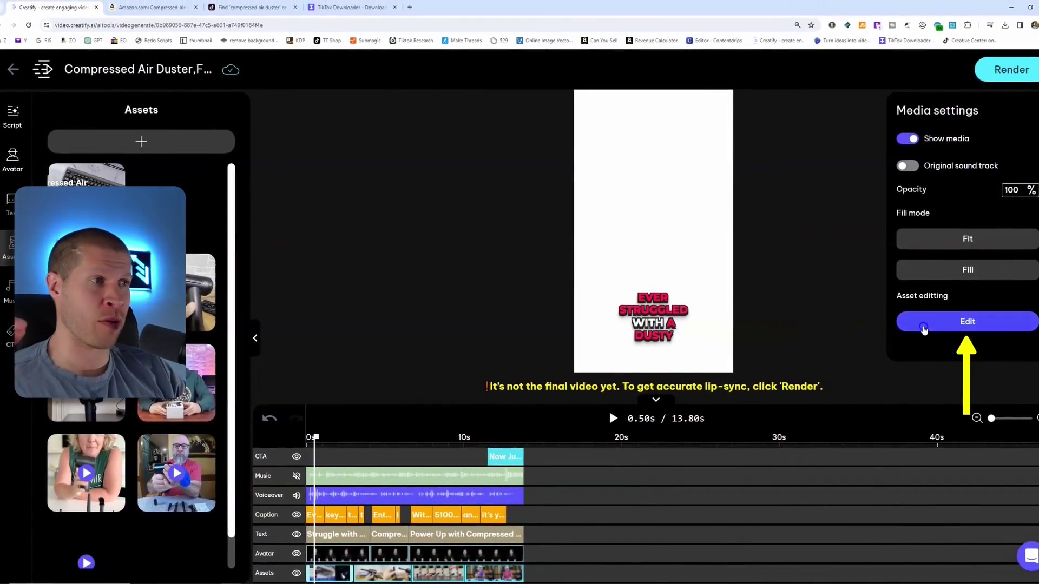
left_click(923, 324)
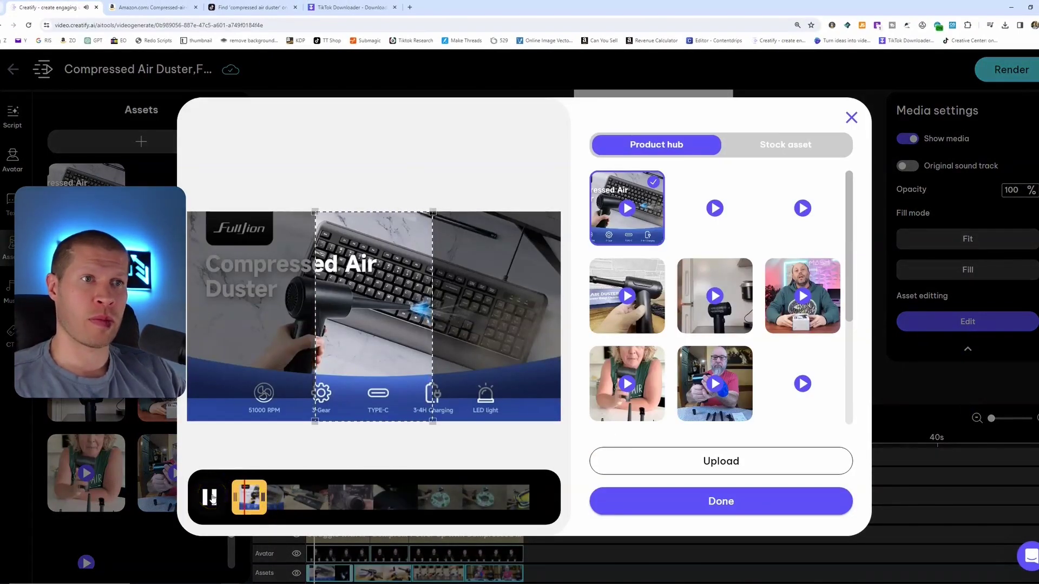
mouse_move(256, 502)
left_mouse_down()
mouse_move(273, 502)
mouse_move(241, 503)
left_mouse_up()
left_click(210, 497)
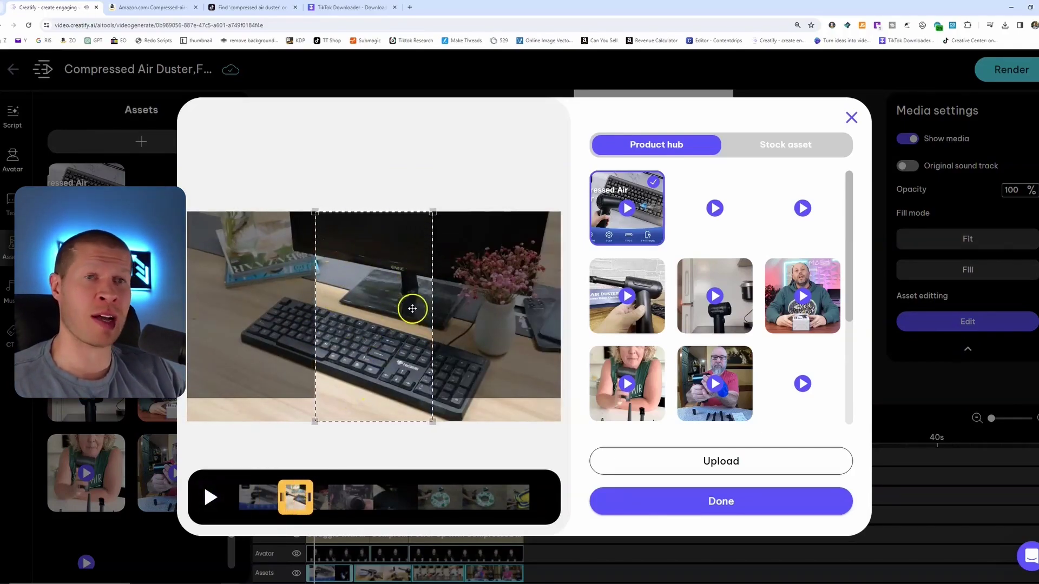
left_click(218, 507)
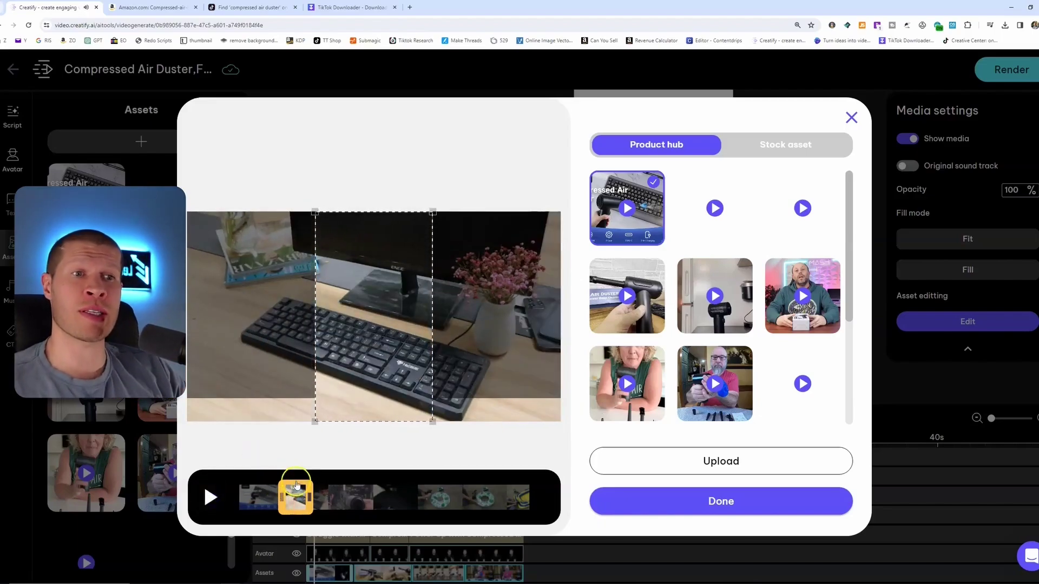
left_click_drag(295, 502, 344, 497)
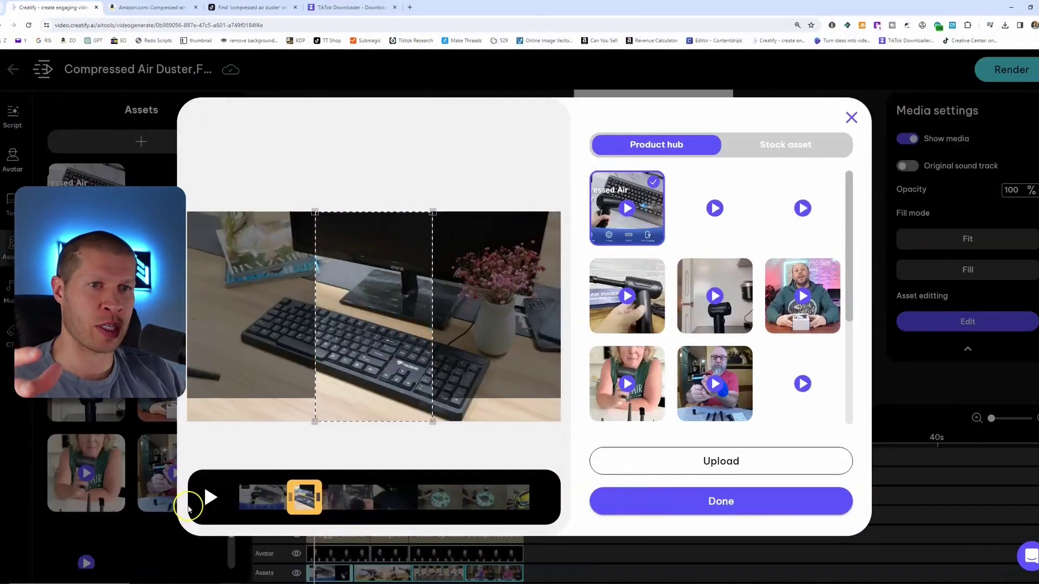
left_click(208, 498)
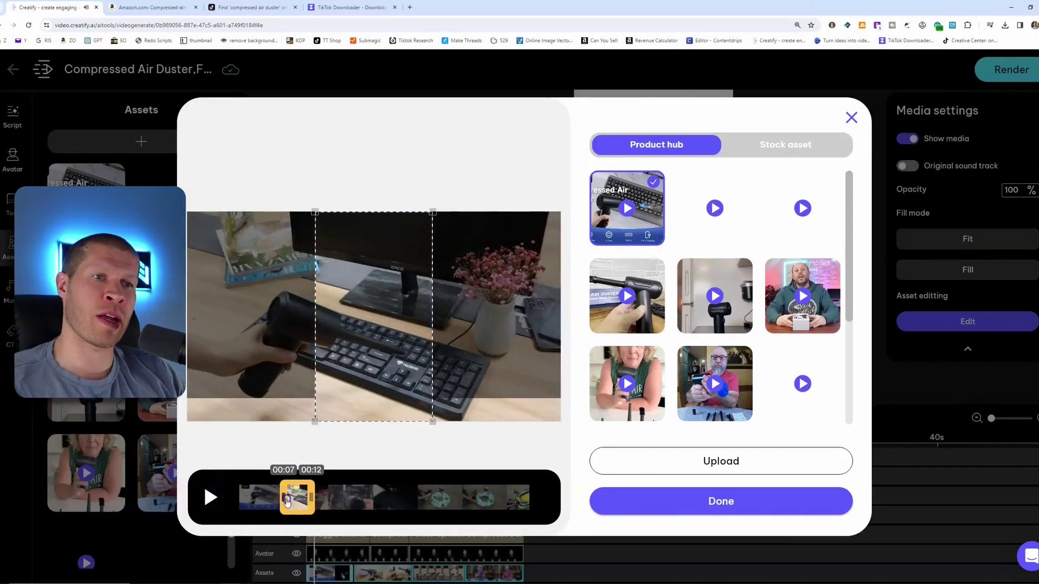
Swap the clip near 3.5 s for the vertical kitchen duster video, trimmed to mid-clip, and preview
left_click(598, 502)
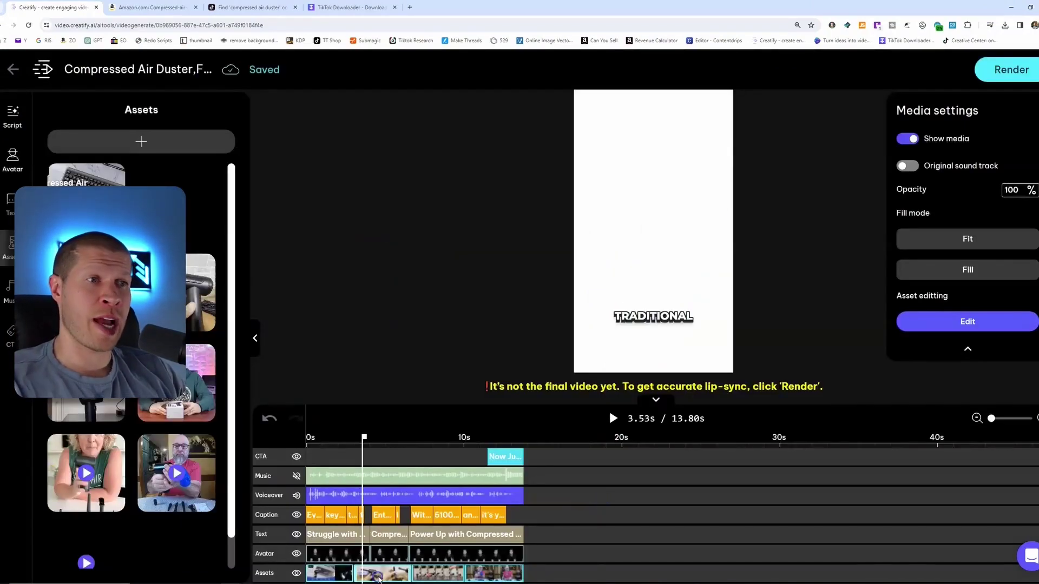
left_click(931, 324)
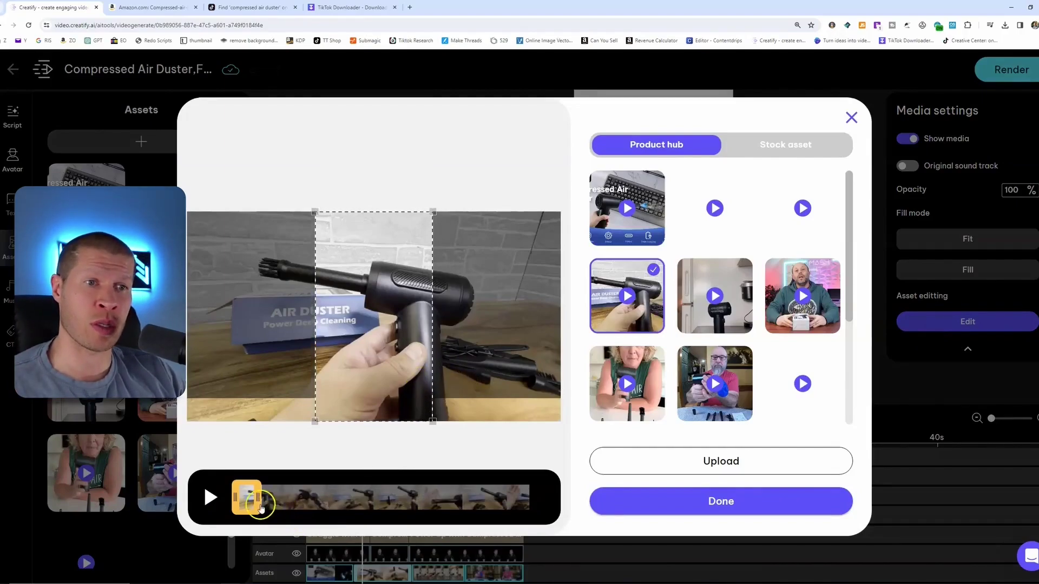
left_click_drag(260, 507, 415, 505)
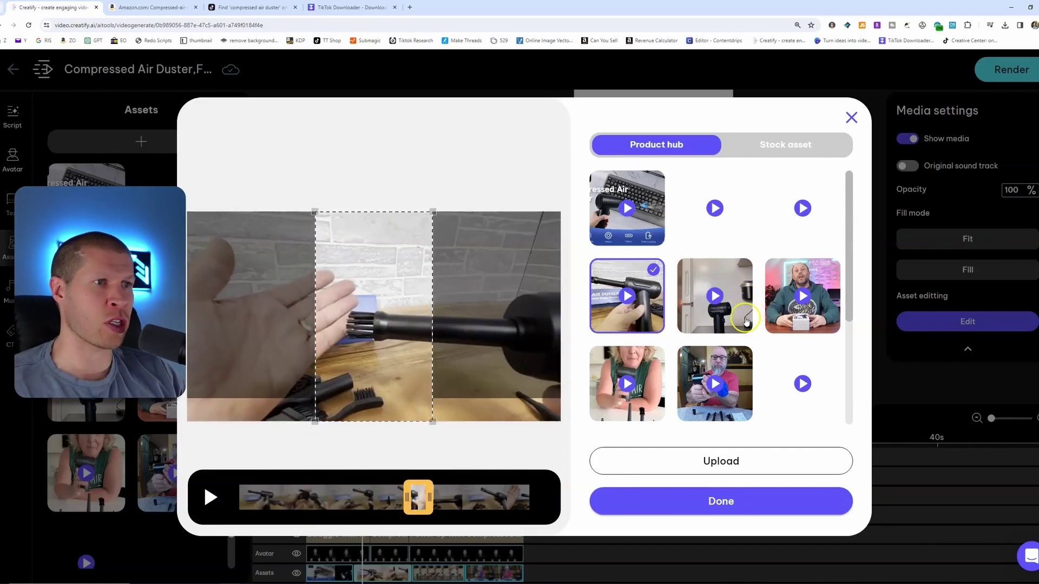
left_click(745, 321)
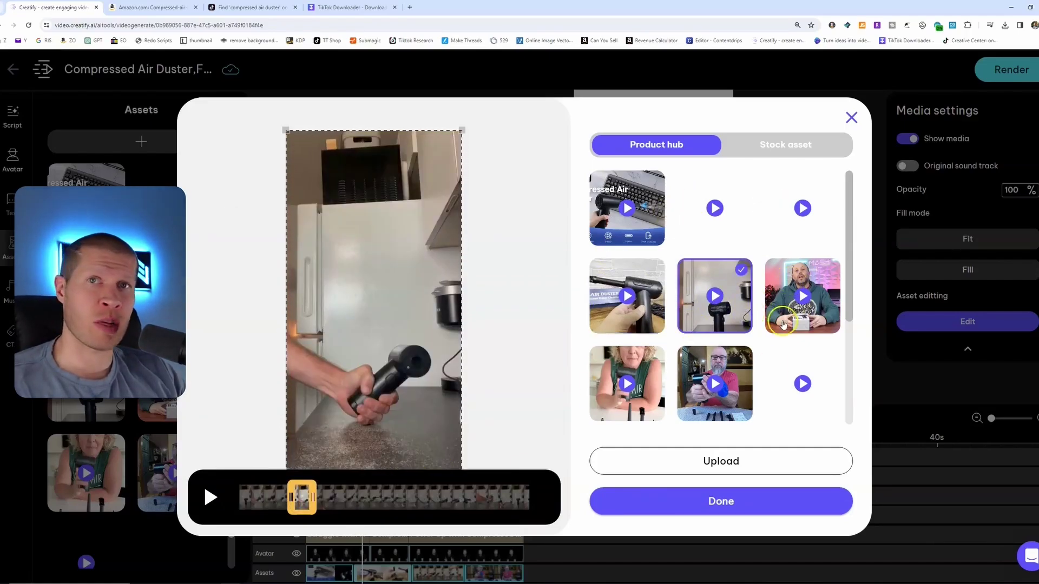
left_click_drag(302, 506, 396, 506)
left_click(211, 499)
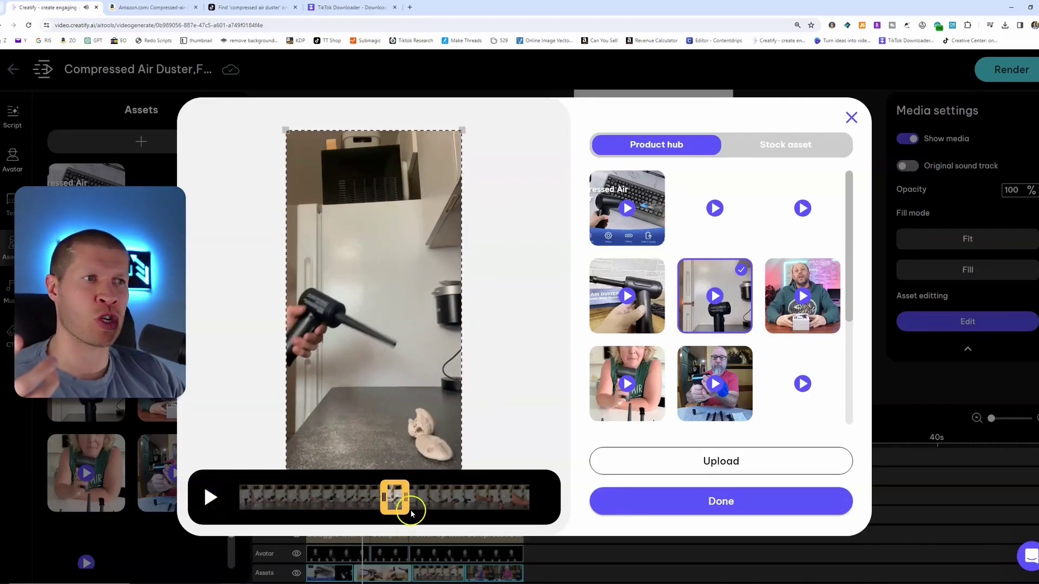
Drop the Fulljion product clip into the third B-roll slot, trimmed to the computer-case dusting shot
left_click(670, 492)
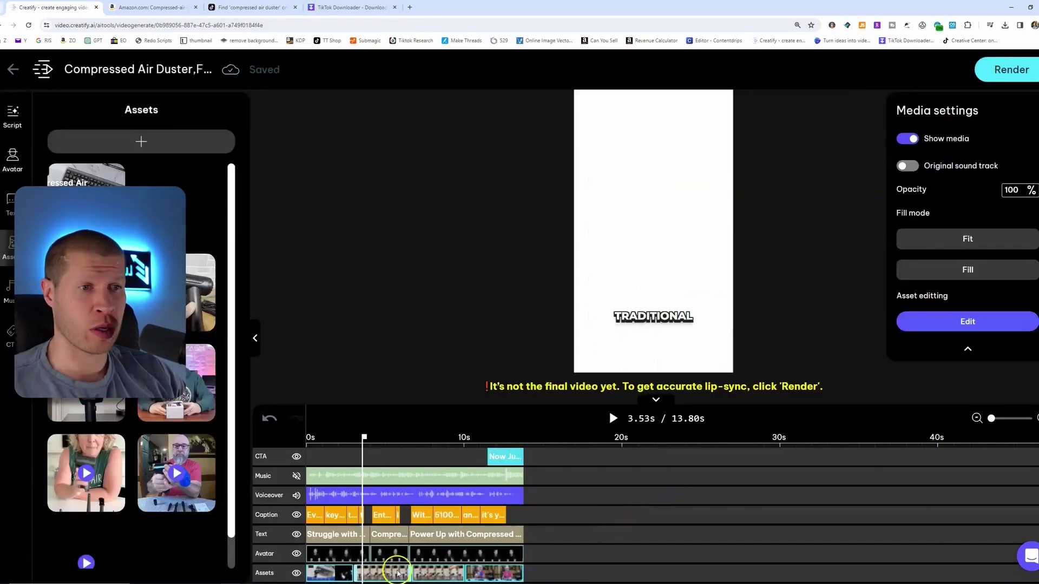
left_click(431, 572)
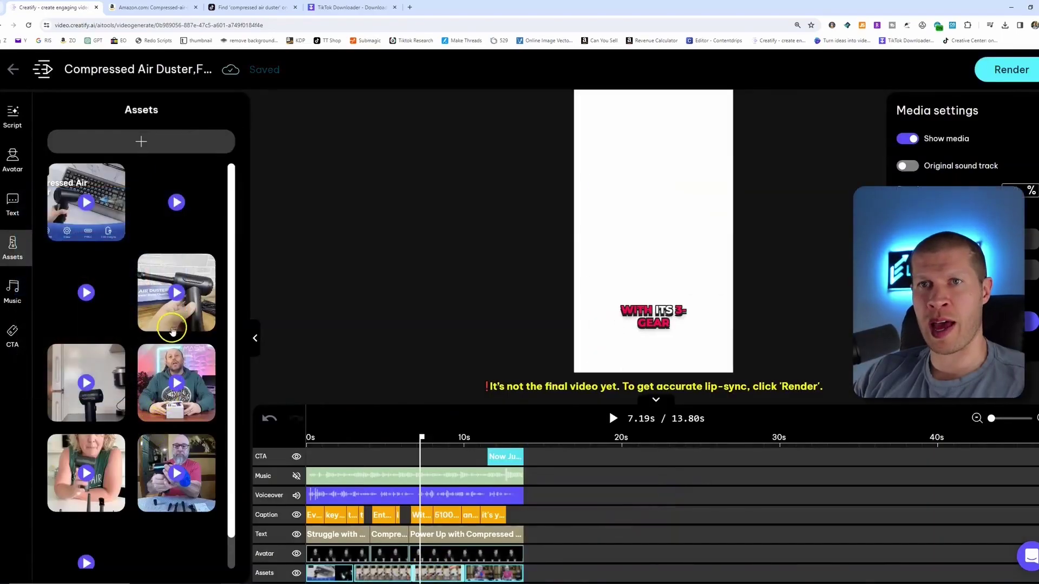
left_click_drag(161, 285, 427, 573)
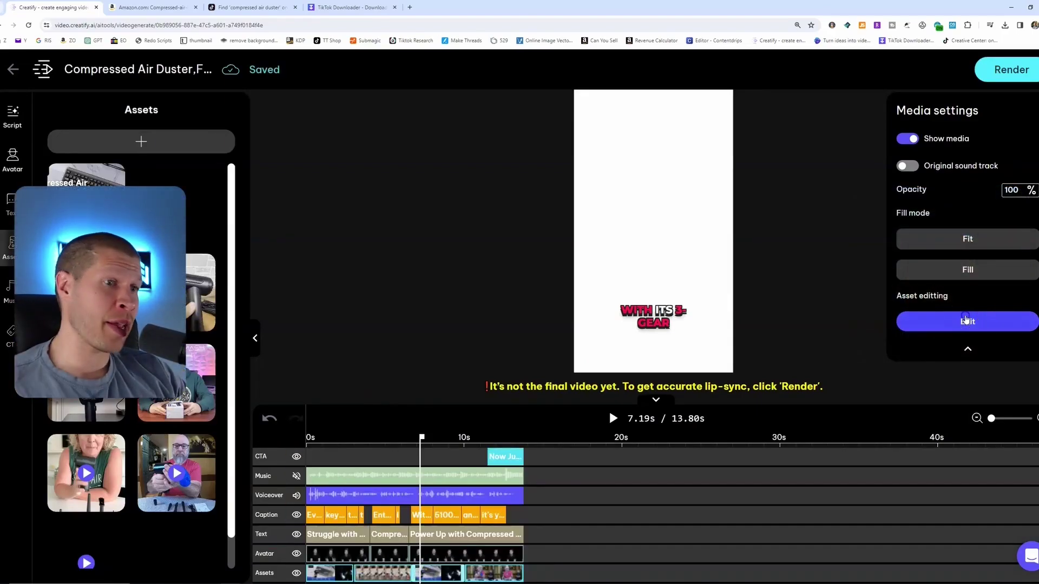
left_click(966, 320)
left_click_drag(265, 507, 363, 490)
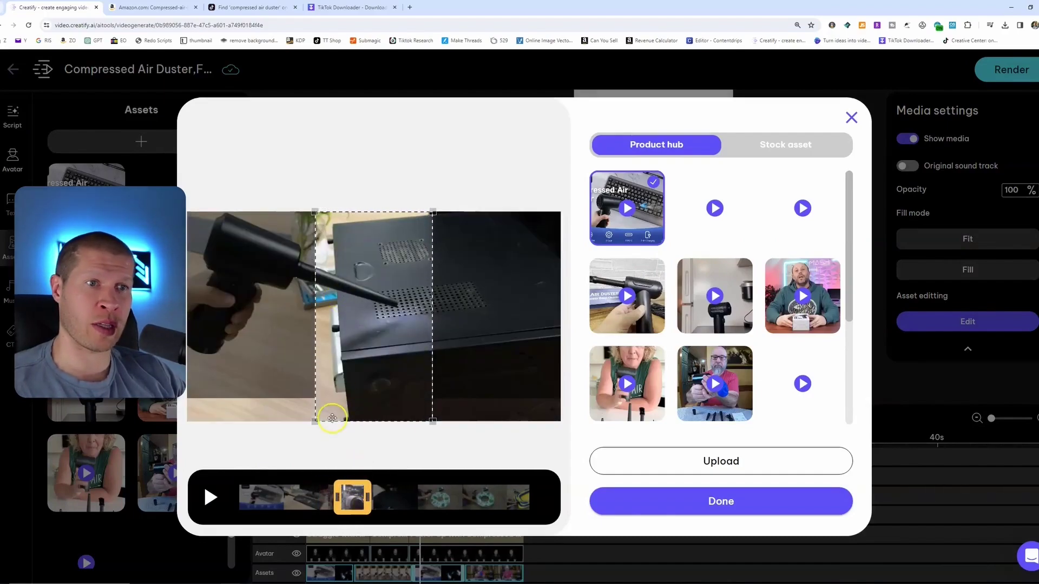
left_click(214, 502)
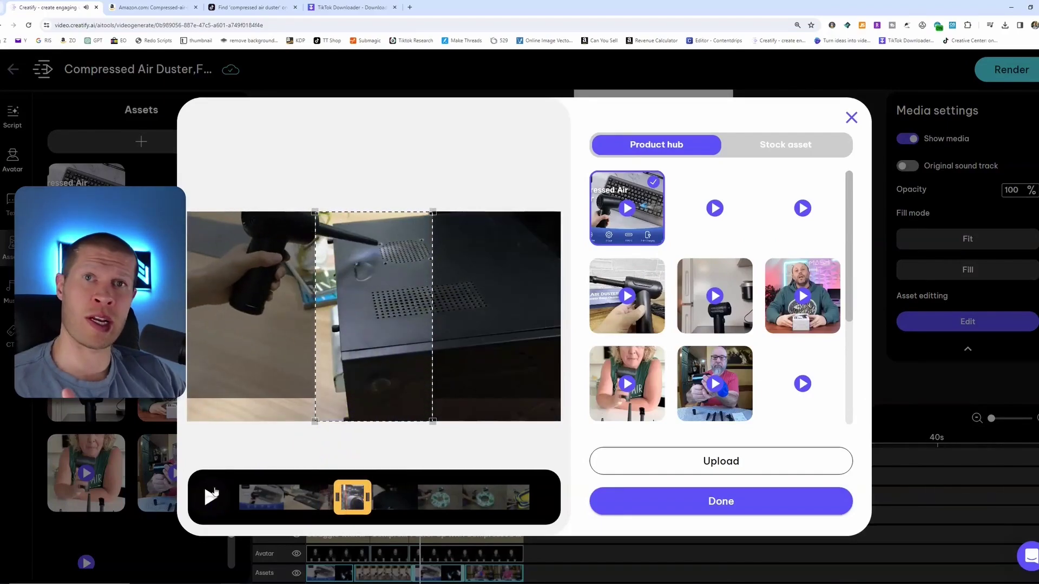
Reframe the clip's vertical crop onto the computer case vent and preview it
left_click_drag(352, 361, 492, 361)
left_click_drag(413, 361, 331, 360)
left_click(209, 511)
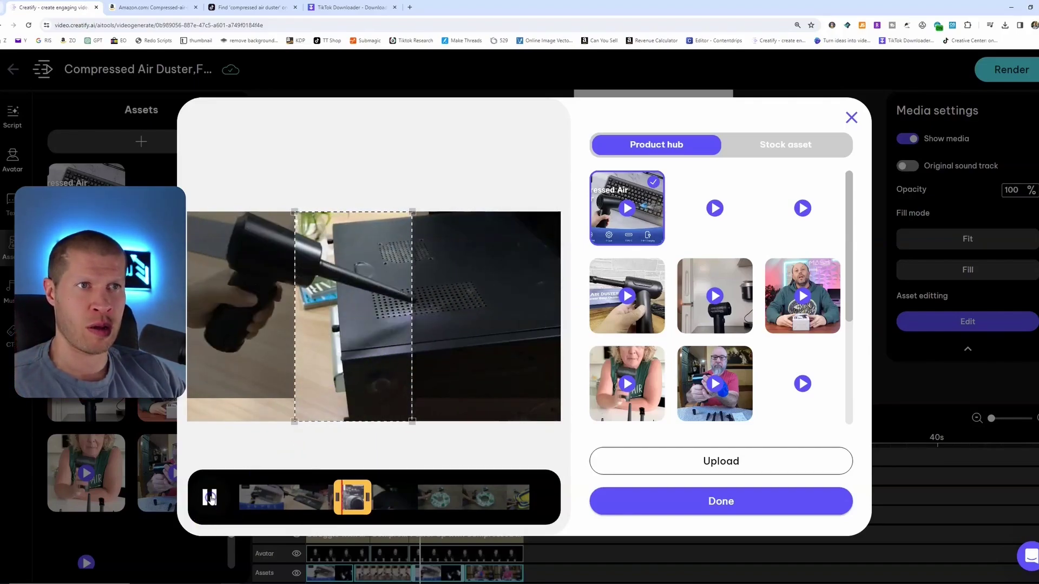
left_click_drag(350, 391, 374, 390)
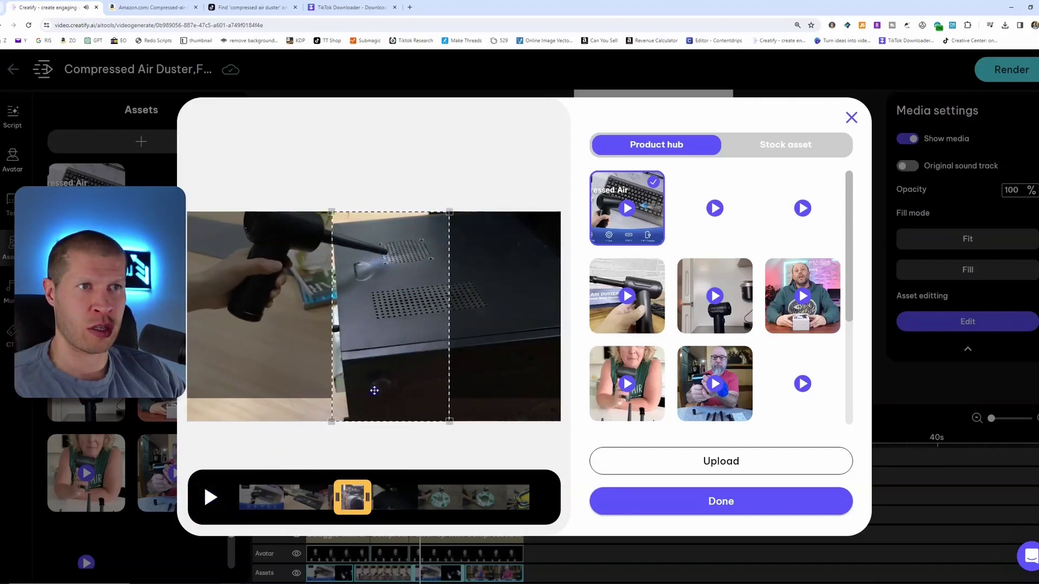
left_click(680, 503)
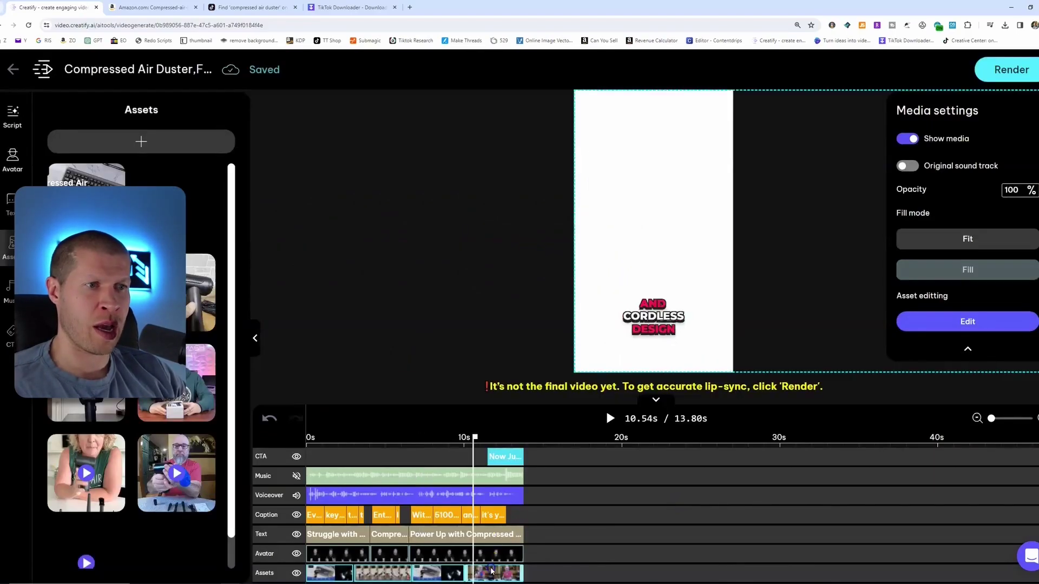
left_click(580, 456)
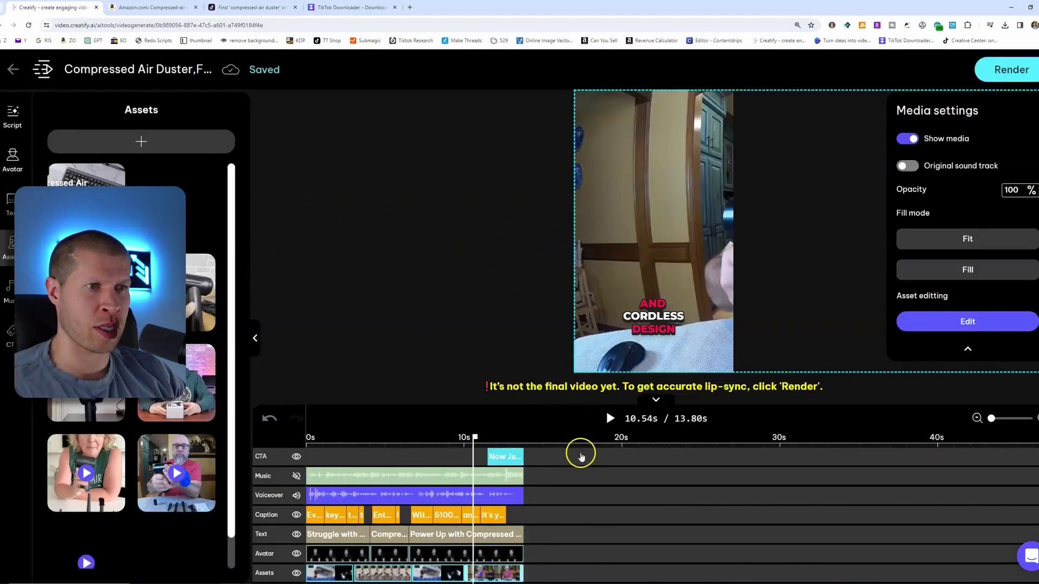
left_click(916, 323)
left_click(210, 497)
left_click(209, 497)
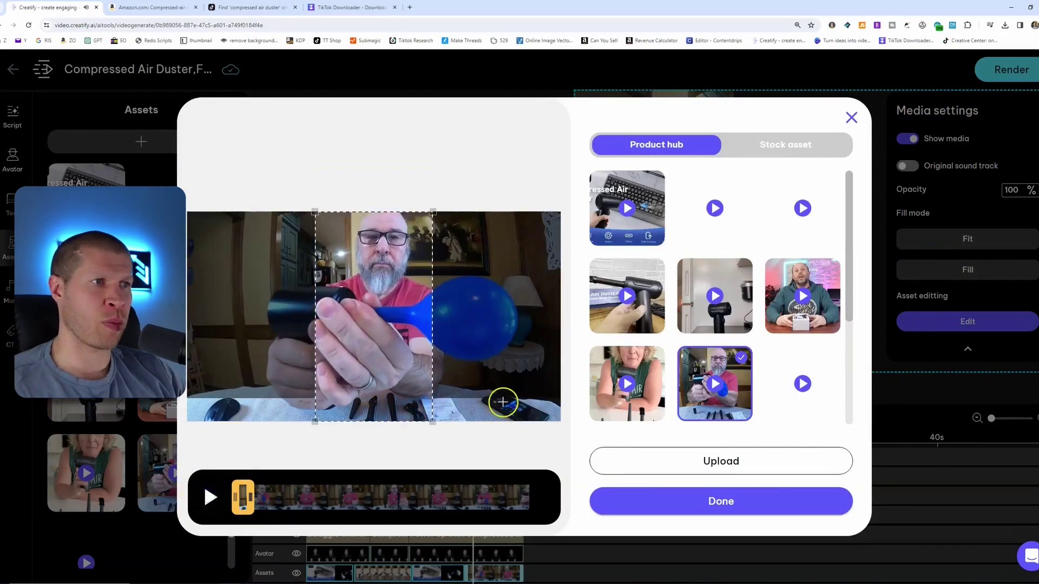
left_click(720, 493)
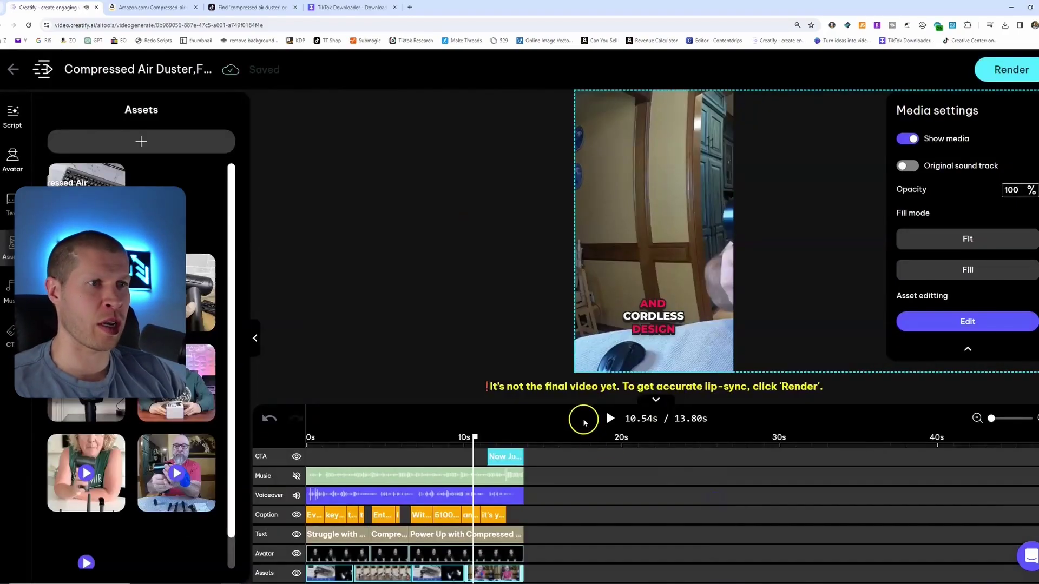
left_click_drag(475, 437, 303, 437)
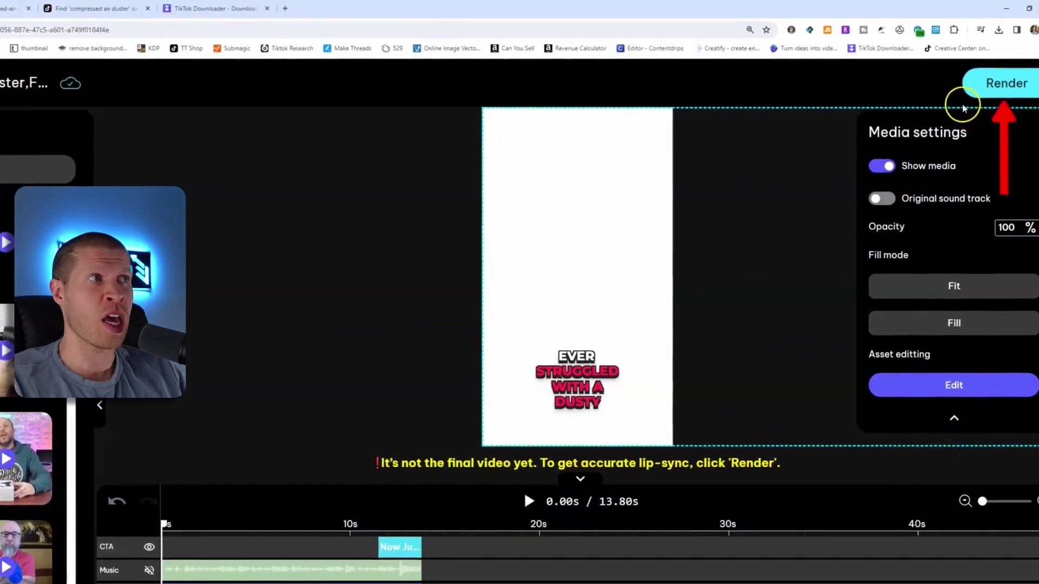
Render the finished ad, confirming the 5-credit cost from 125 available credits
left_click(997, 87)
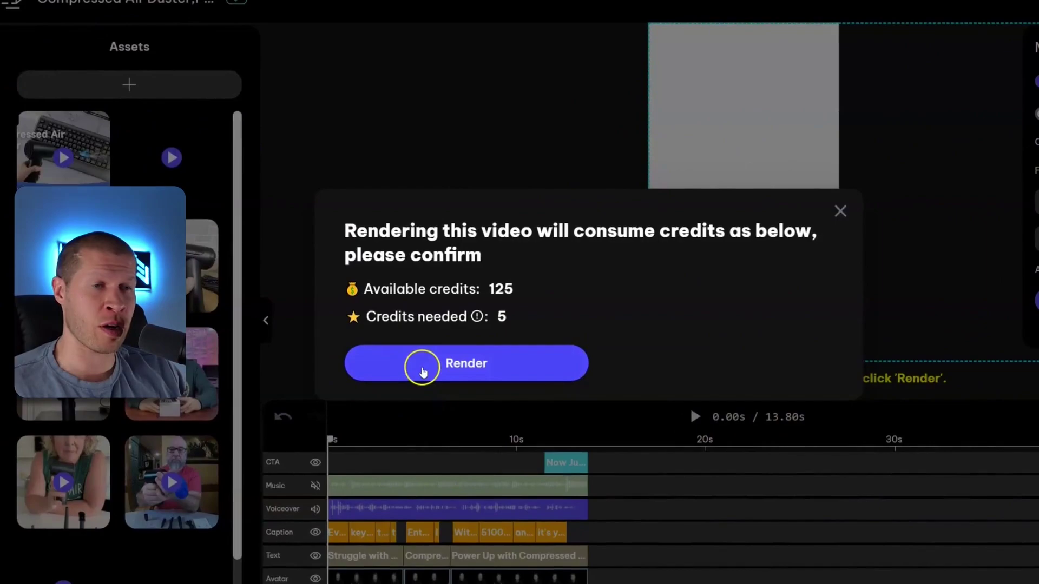
left_click(422, 366)
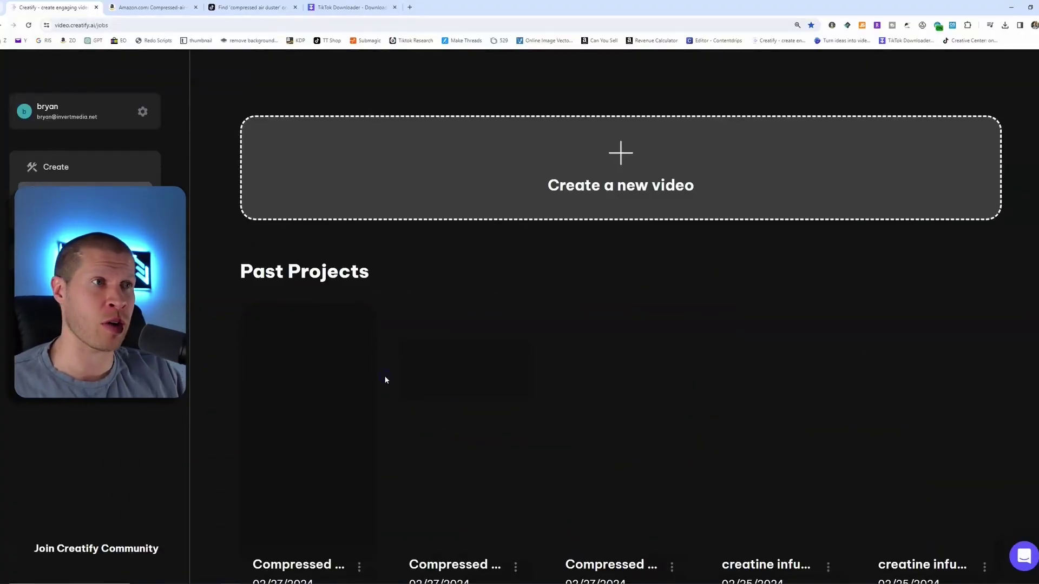